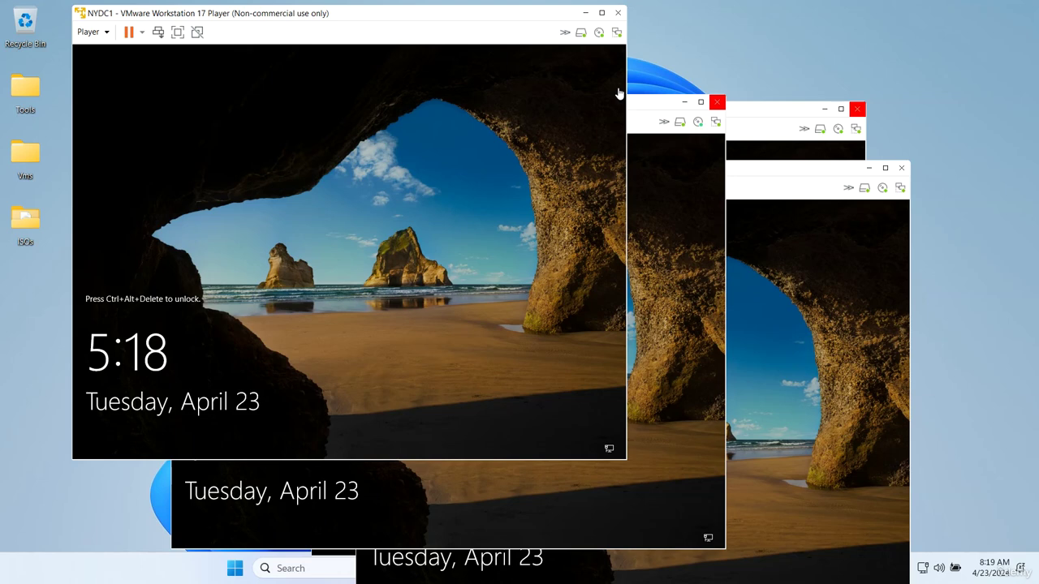
- Move NYDC1 aside and minimize the NYDC1, NYDC2, CTDC2 and CTDC1 Player windows
drag(240, 21, 477, 169)
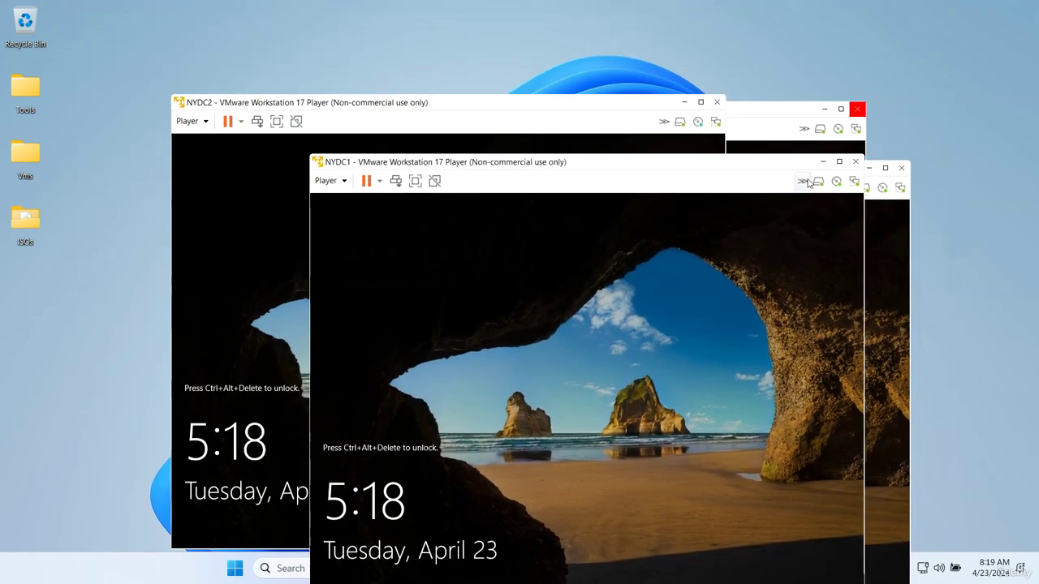
click(823, 162)
click(686, 104)
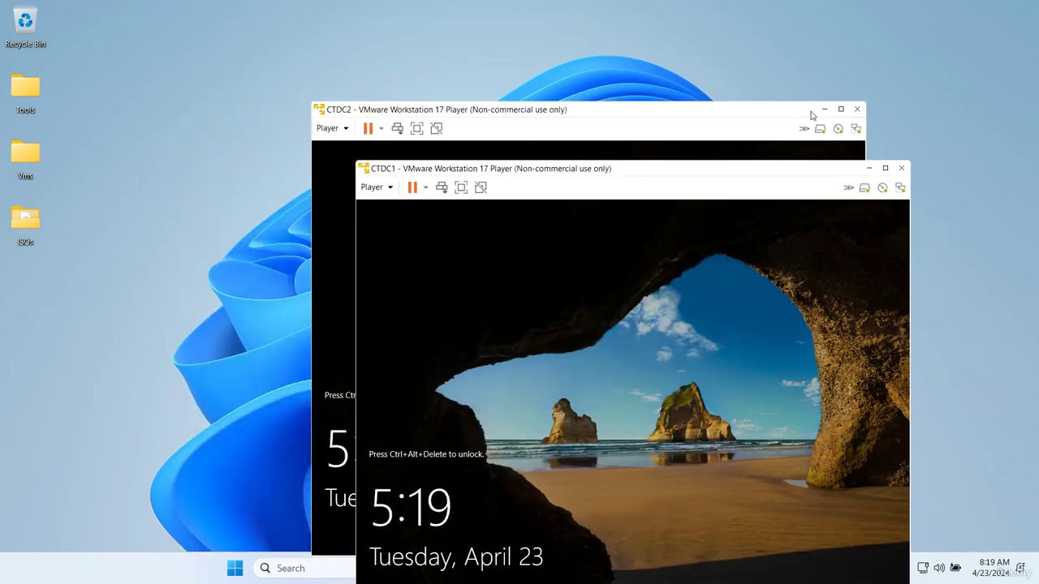
click(823, 108)
click(823, 108)
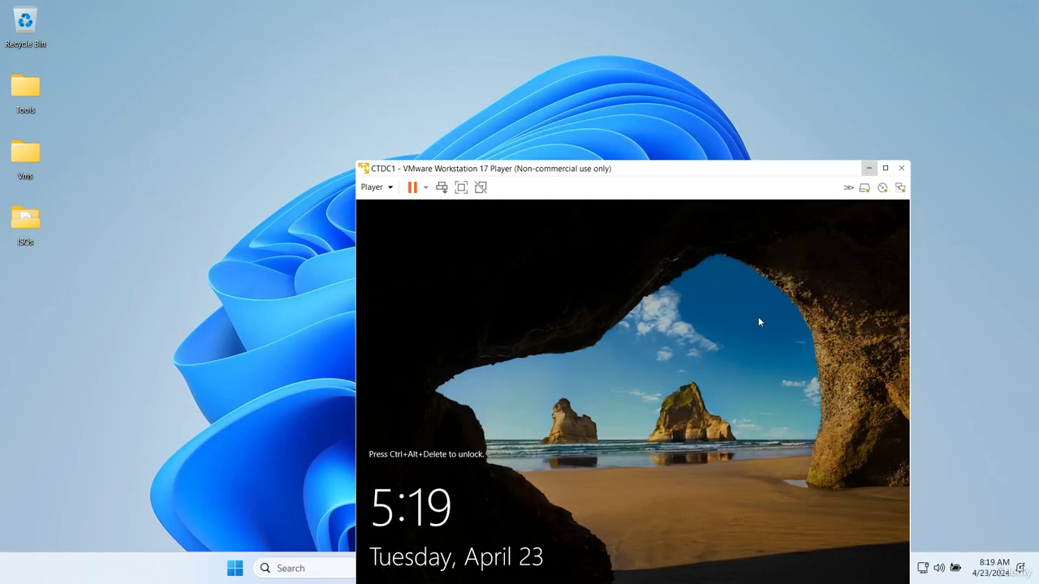
click(869, 171)
mouse_move(725, 576)
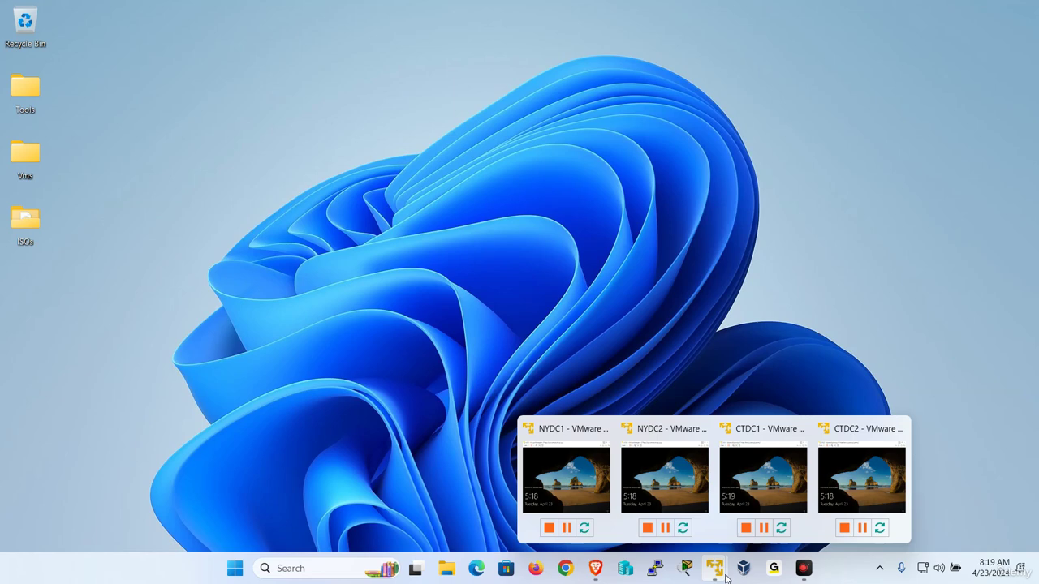
- Restore NYDC1 to full screen, send Ctrl+Alt+Del and sign in with the Administrator password
click(566, 480)
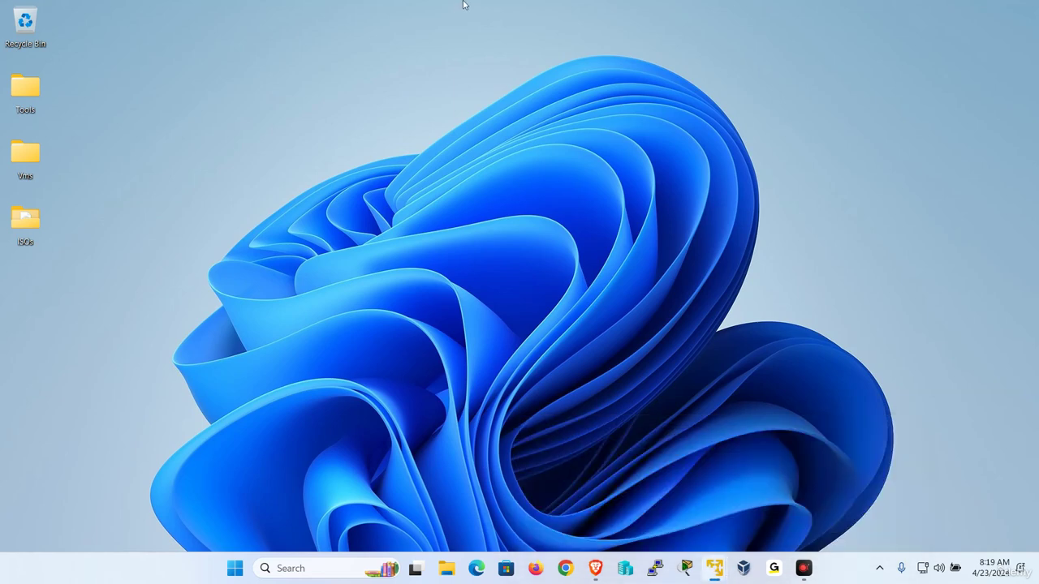
click(418, 186)
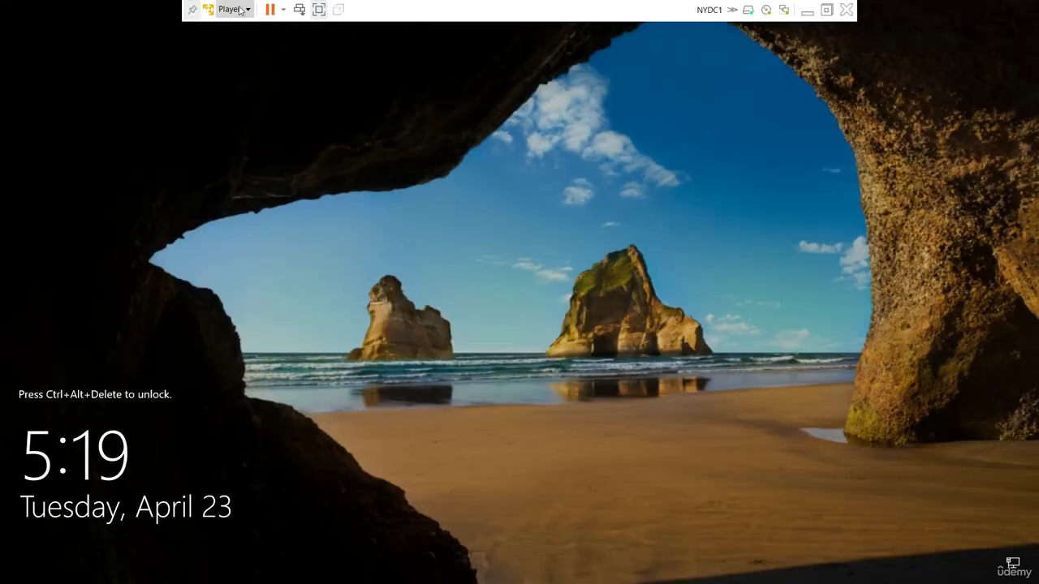
click(240, 9)
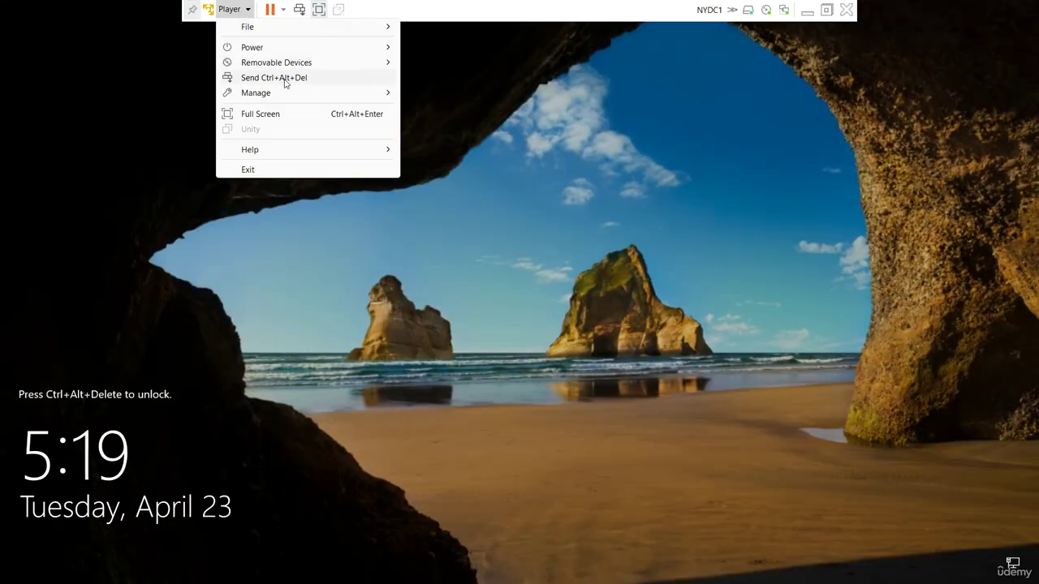
click(284, 77)
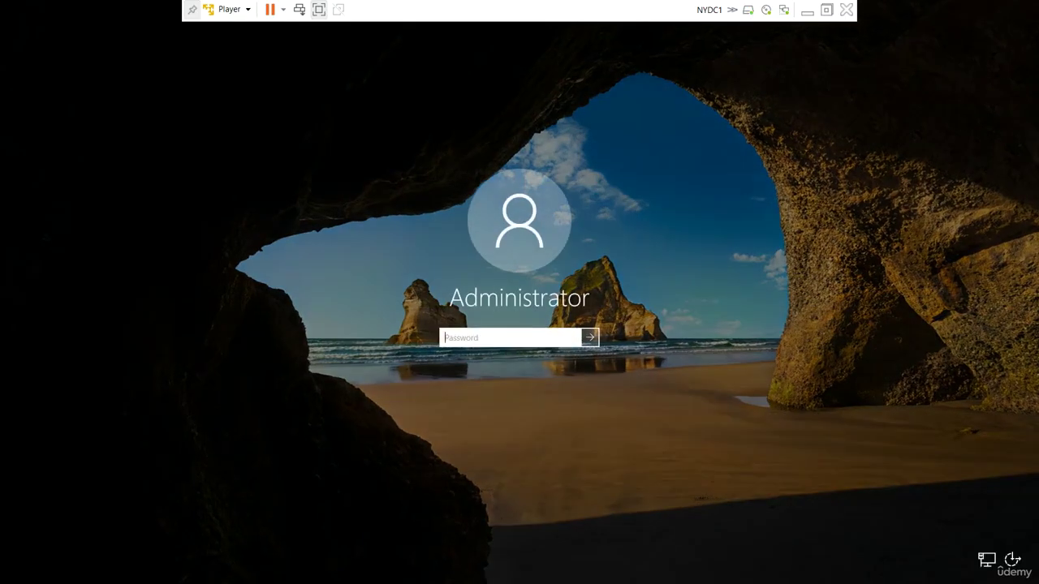
text(P)
key(Return)
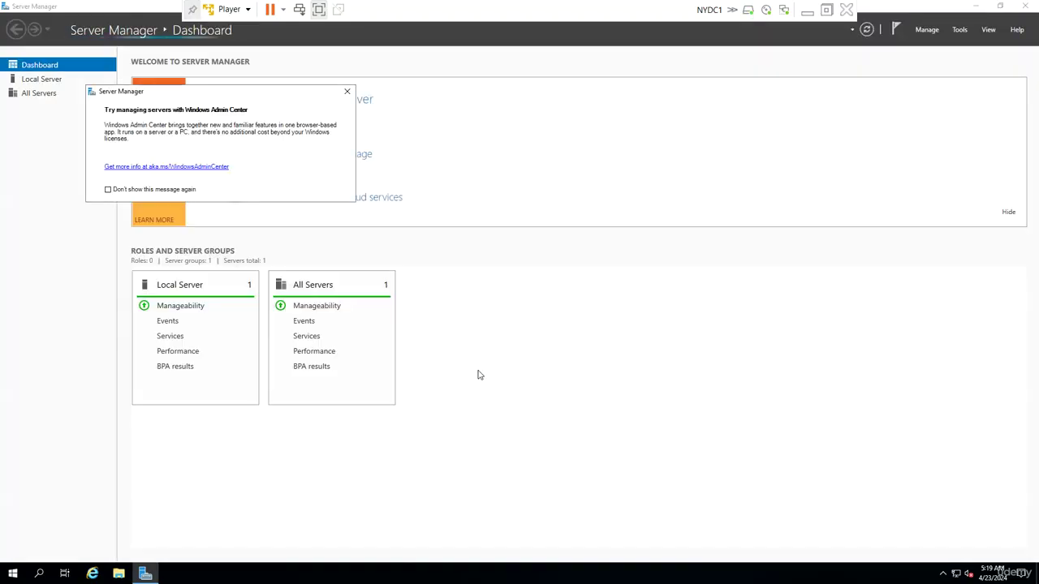
- From Local Server, open the computer name settings and enter the new name NYDC1
click(347, 91)
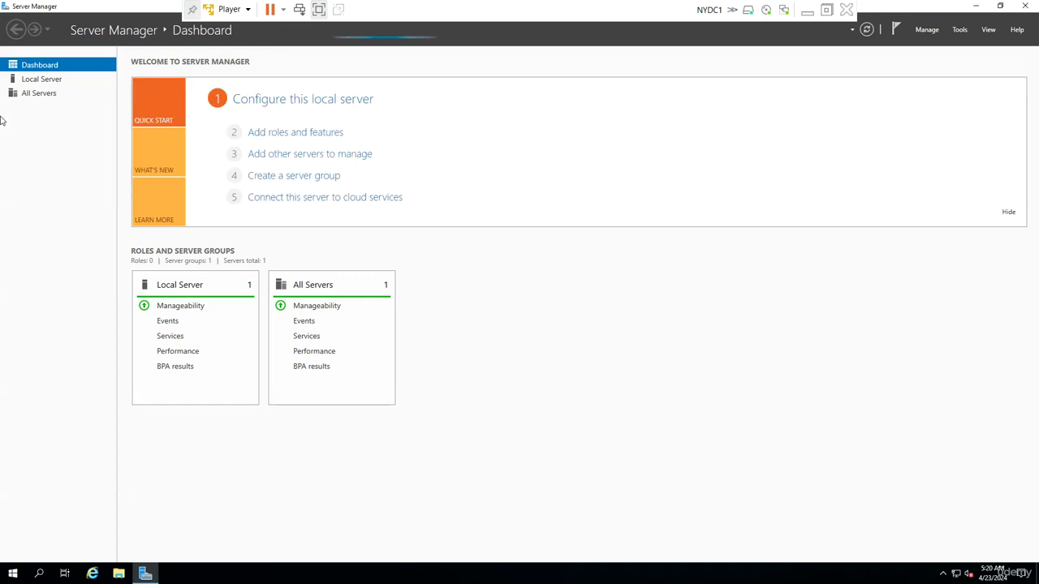
click(37, 80)
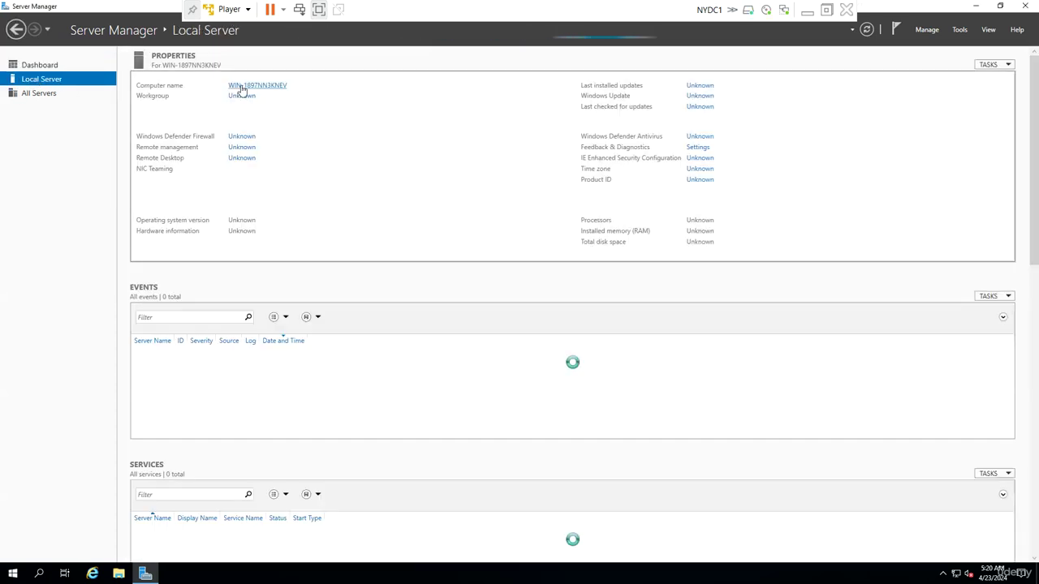
click(268, 91)
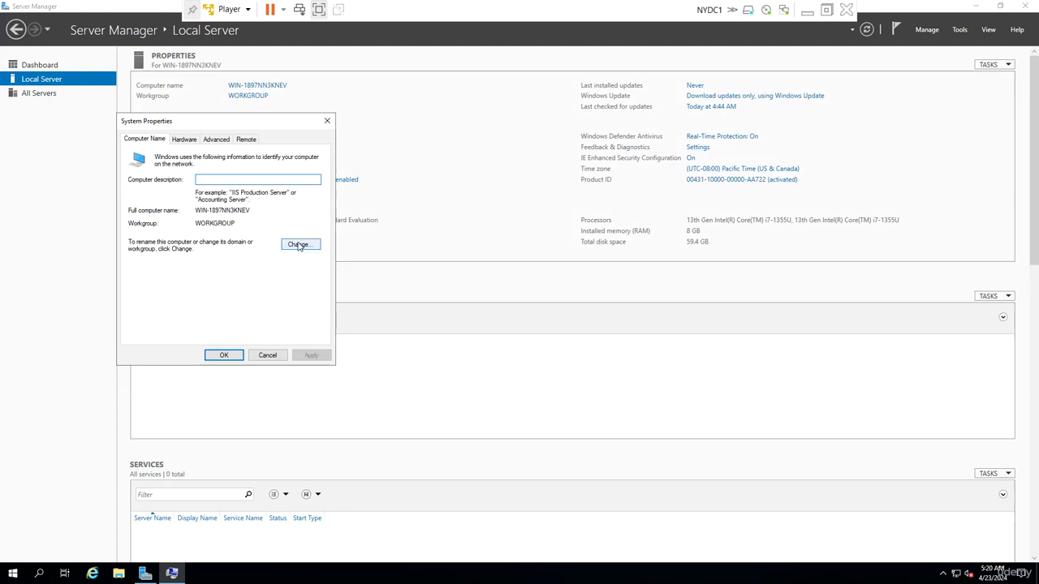
click(296, 244)
text(N)
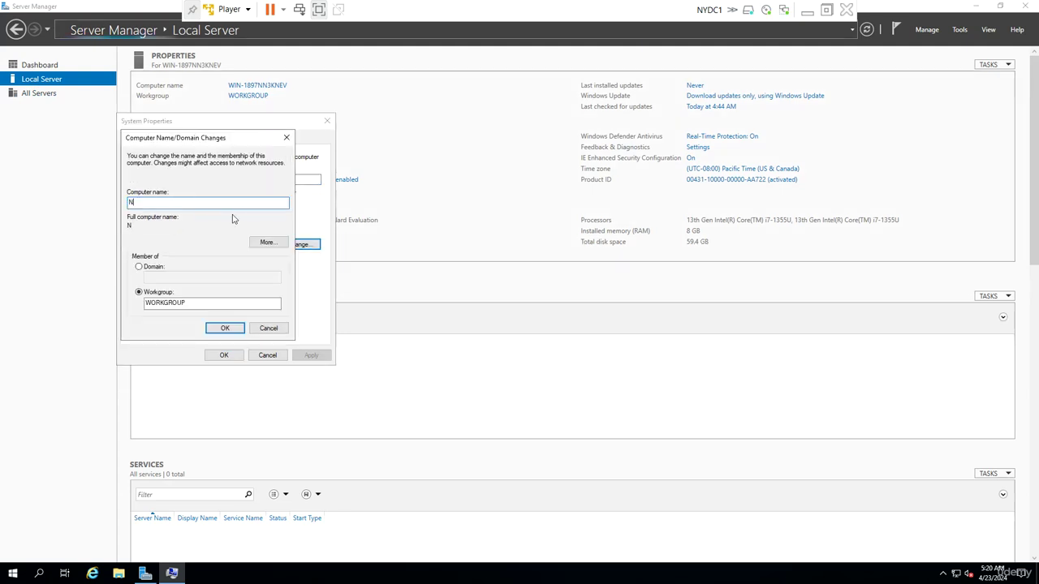
text(YDC1)
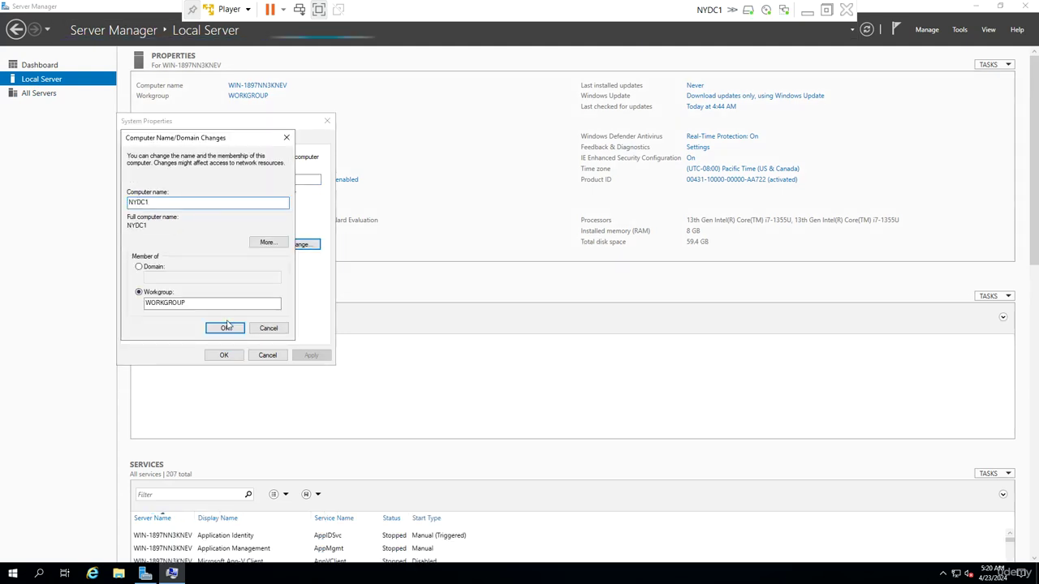
- Set primary DNS suffix udemy.local, apply the rename, restart now and minimize NYDC1
click(267, 242)
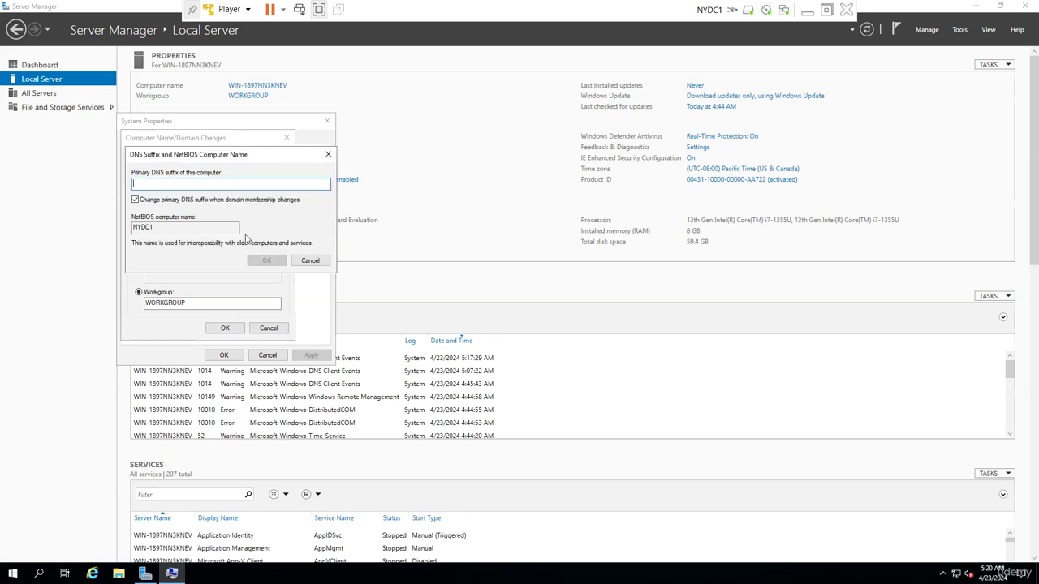
text(udemy.local)
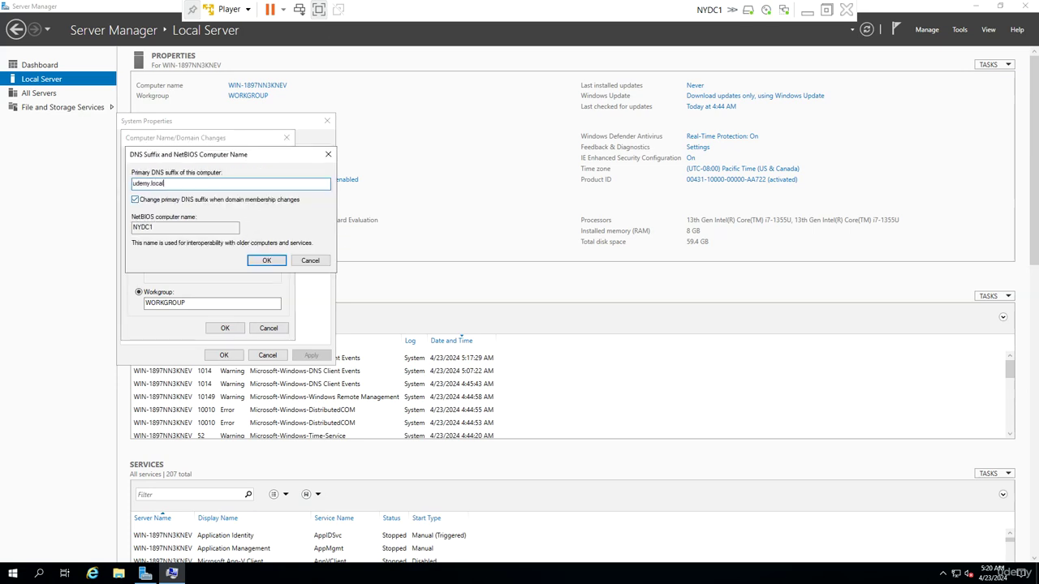
key(Return)
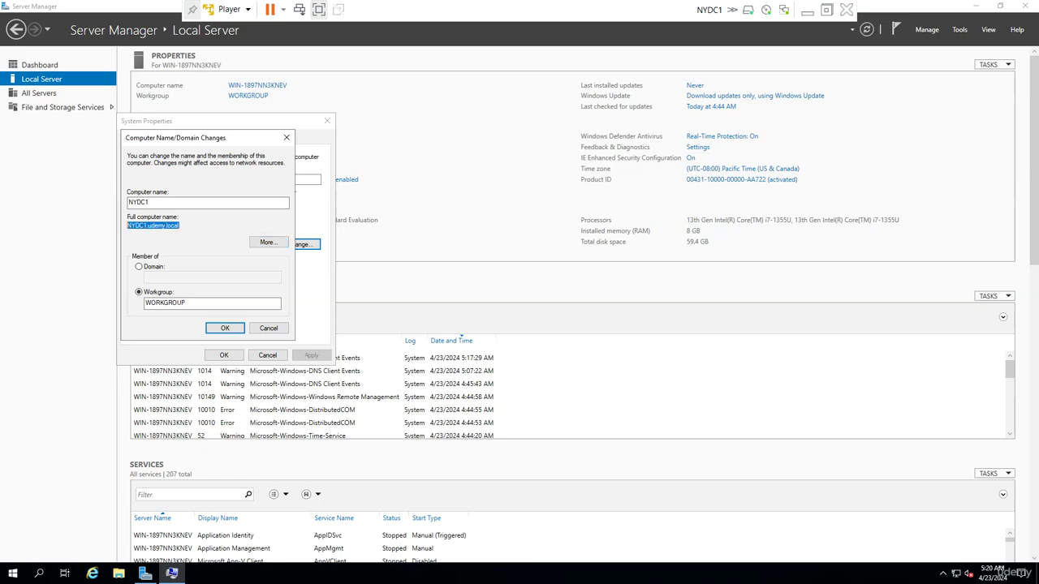
click(225, 328)
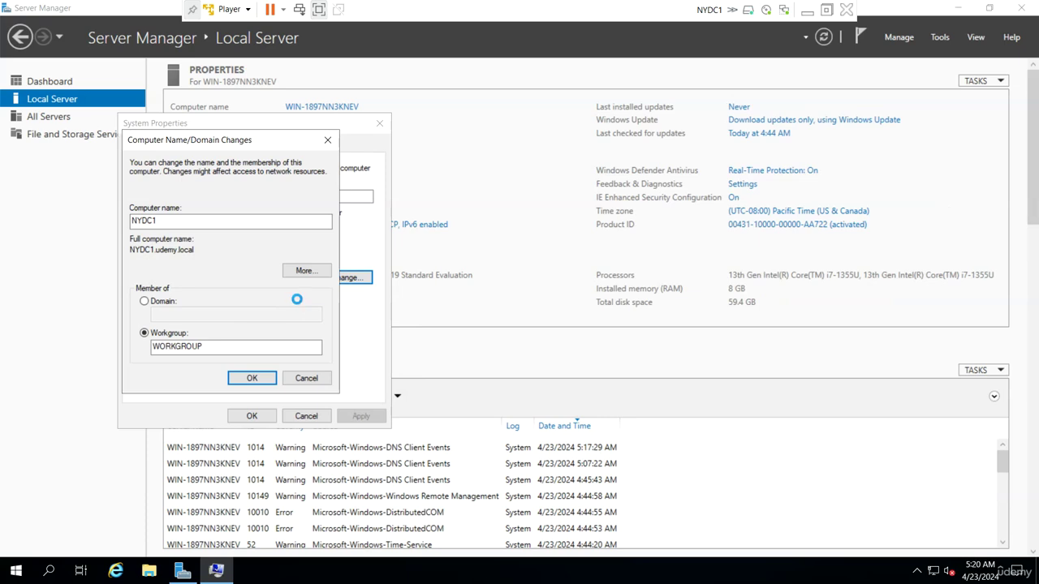
click(600, 304)
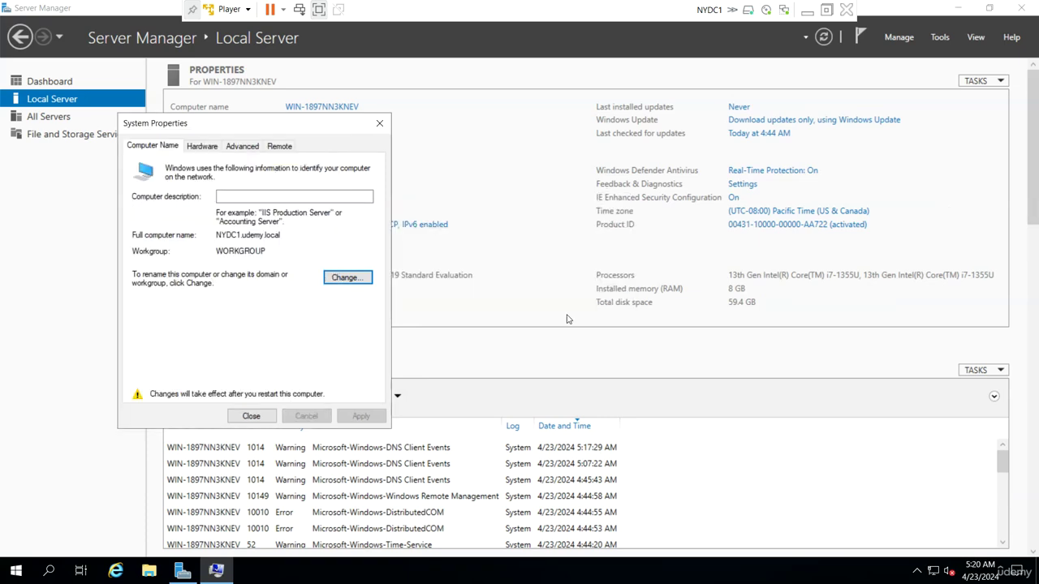
click(248, 417)
click(507, 298)
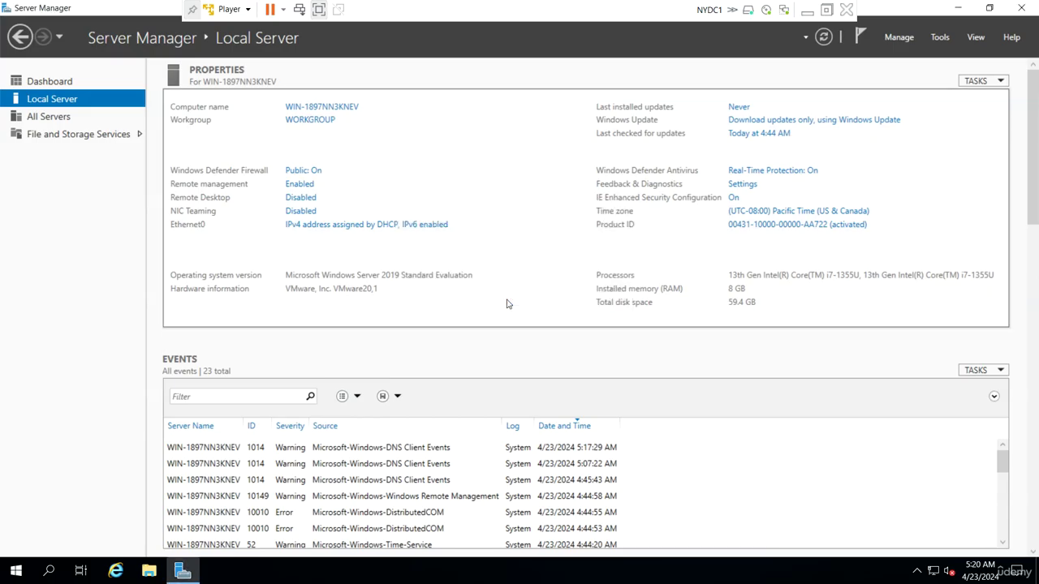
click(808, 11)
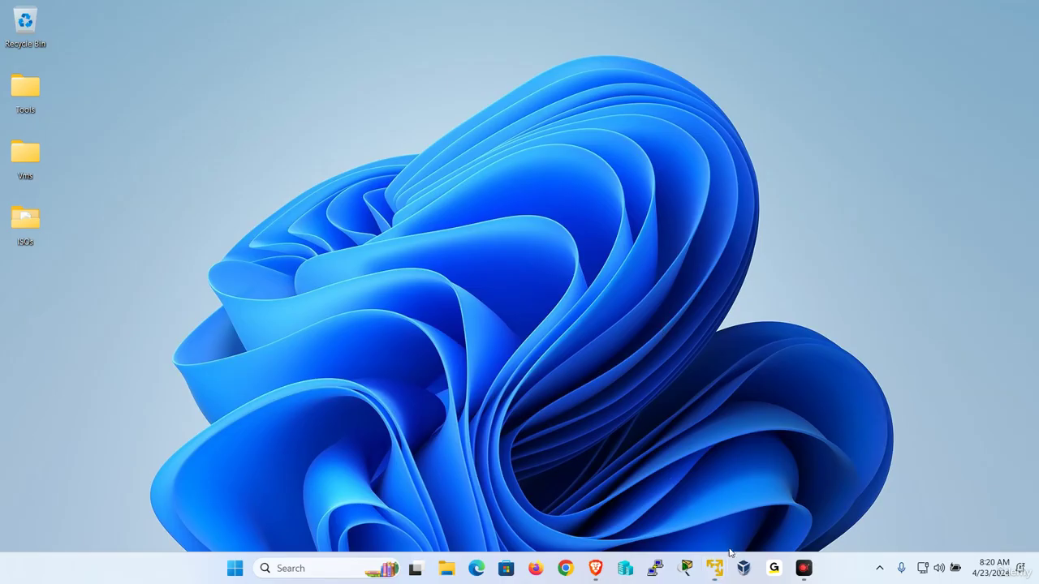
- Restore NYDC2, send Ctrl+Alt+Del, sign in as Administrator and raise its window higher
mouse_move(715, 566)
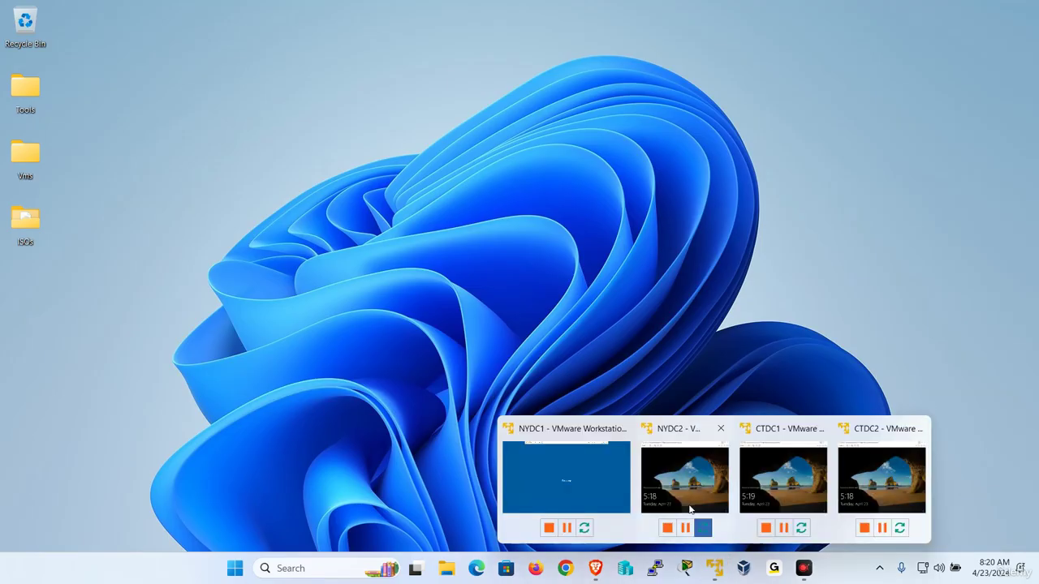
click(690, 509)
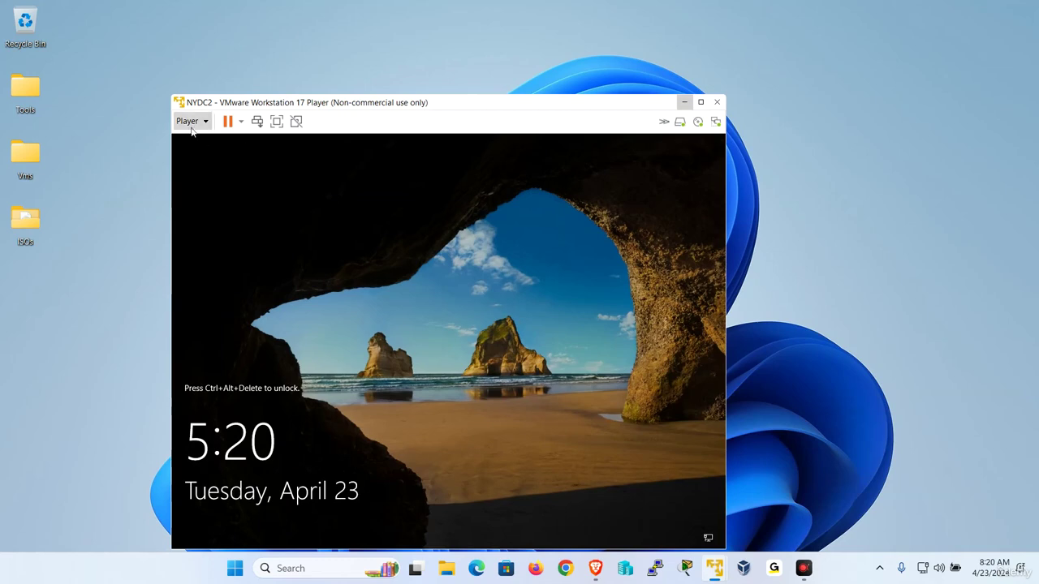
click(193, 130)
click(237, 189)
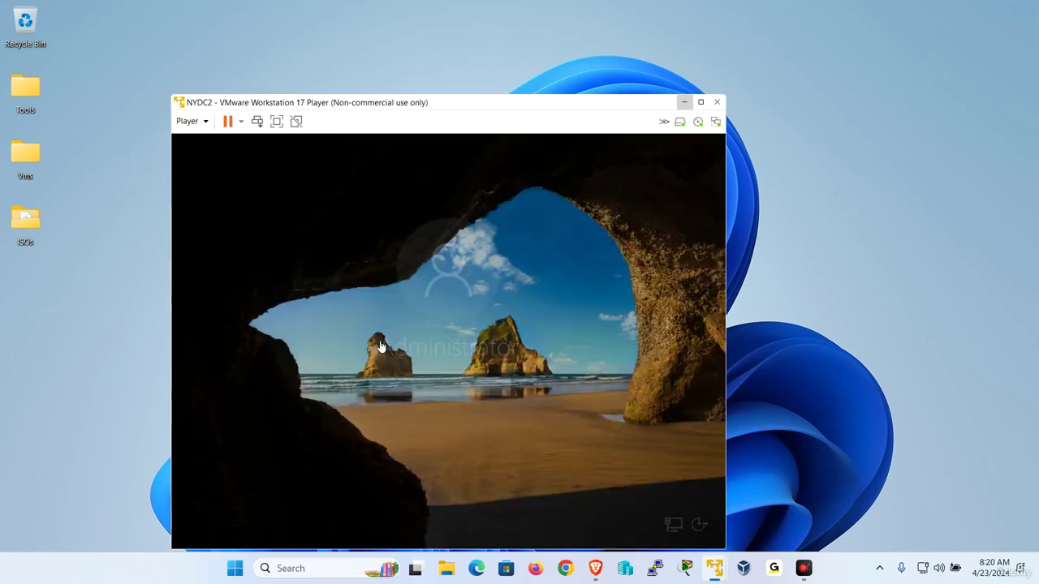
text(P)
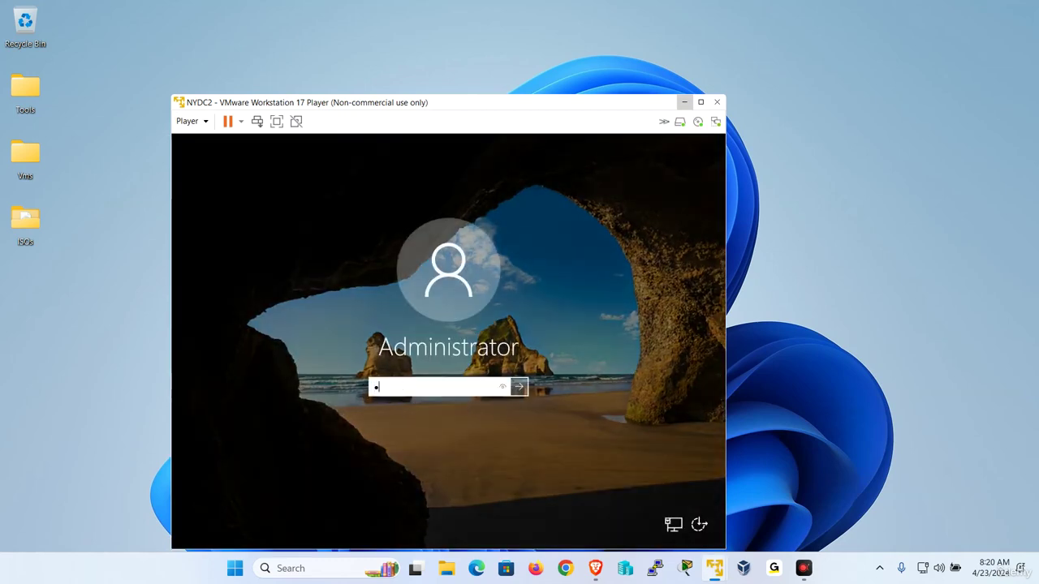
text(a$$w0rd)
key(Return)
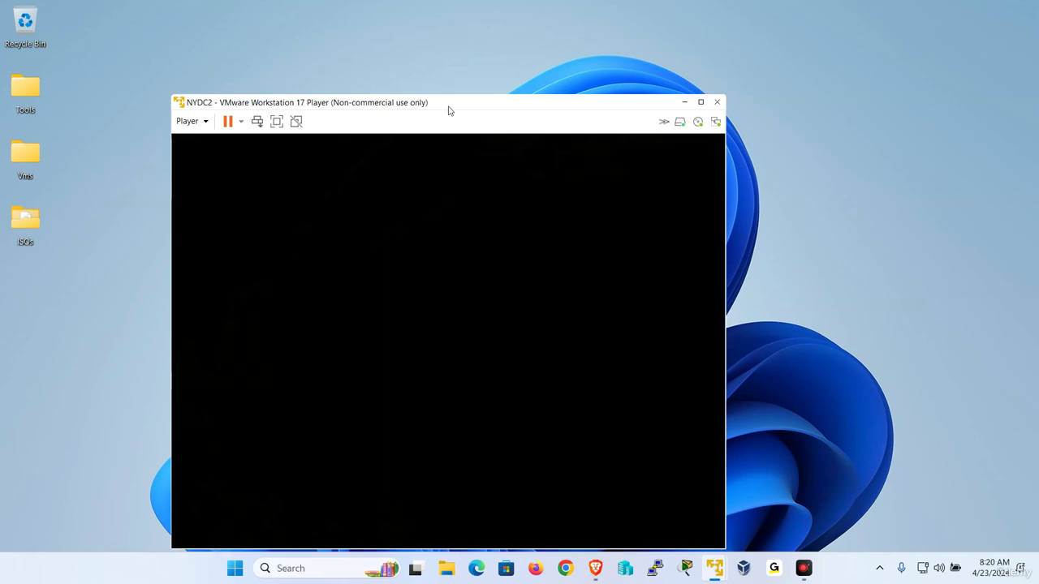
drag(448, 104, 442, 51)
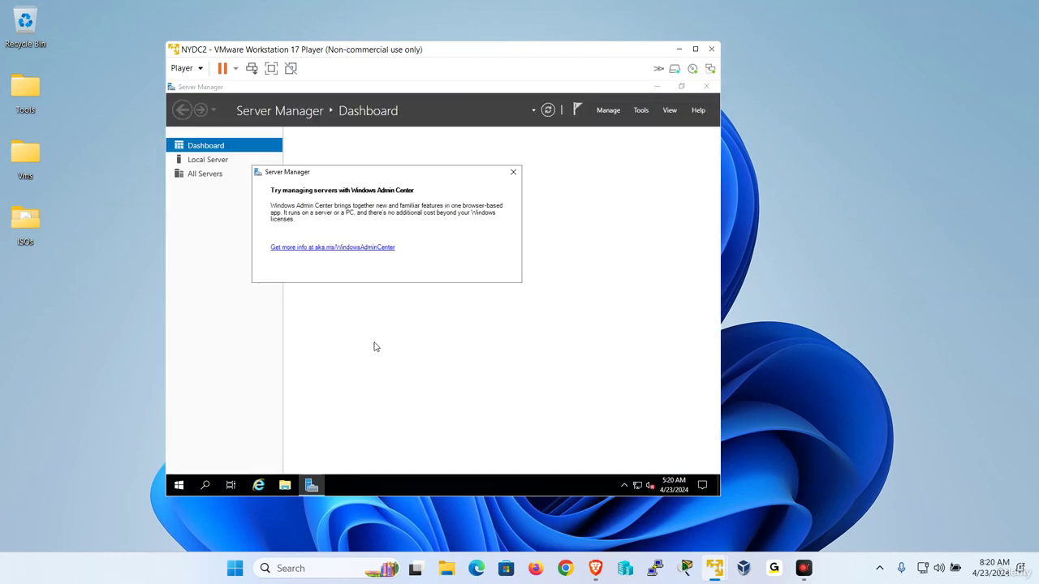
- From Local Server, open the computer name settings and enter the new name NYDC2
click(513, 173)
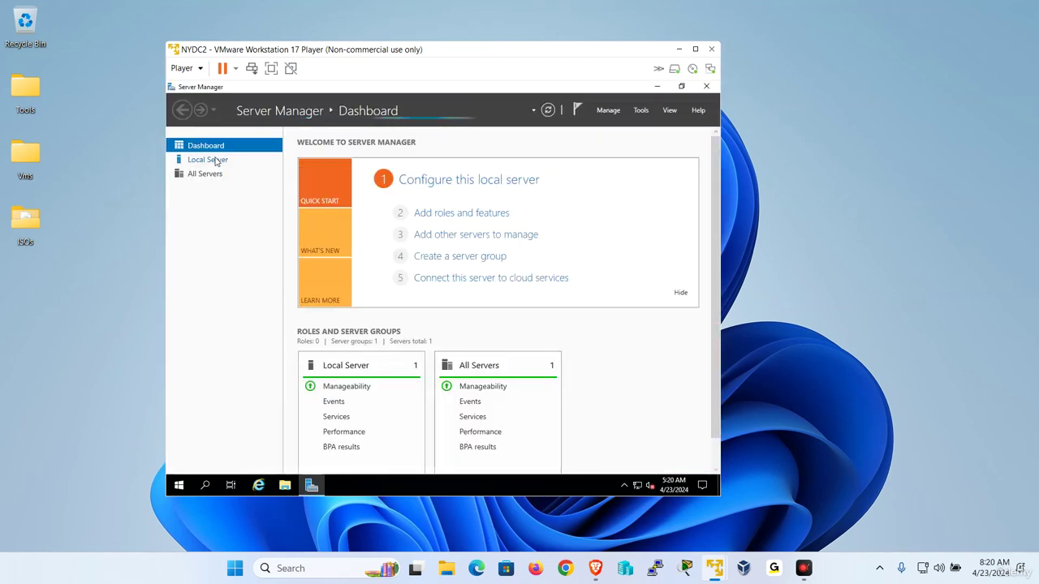
click(216, 160)
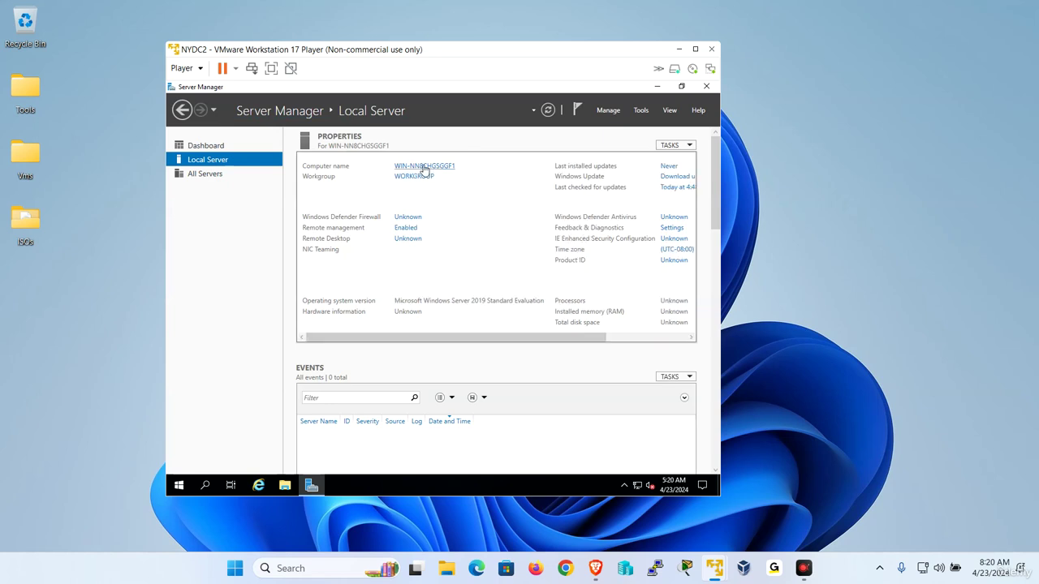
click(424, 167)
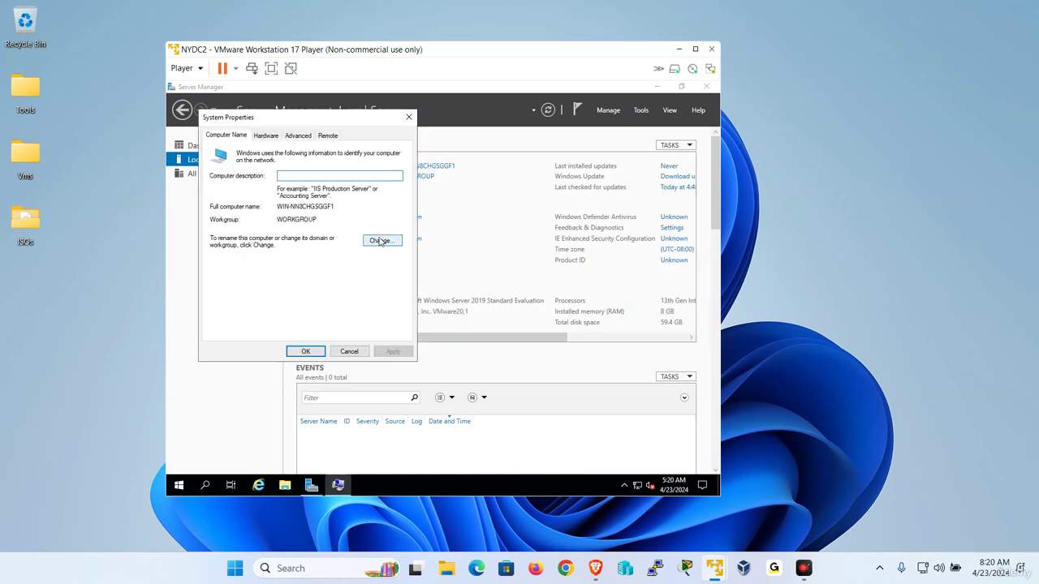
click(378, 240)
text(NYDC2)
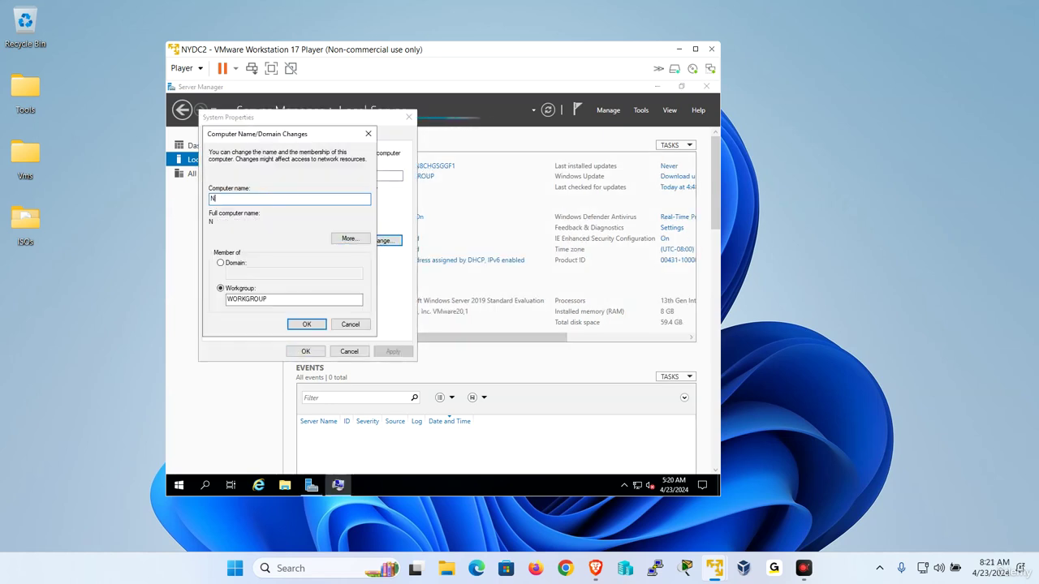
- Set primary DNS suffix udemy.local, apply, restart now and minimize the NYDC2 window
click(350, 239)
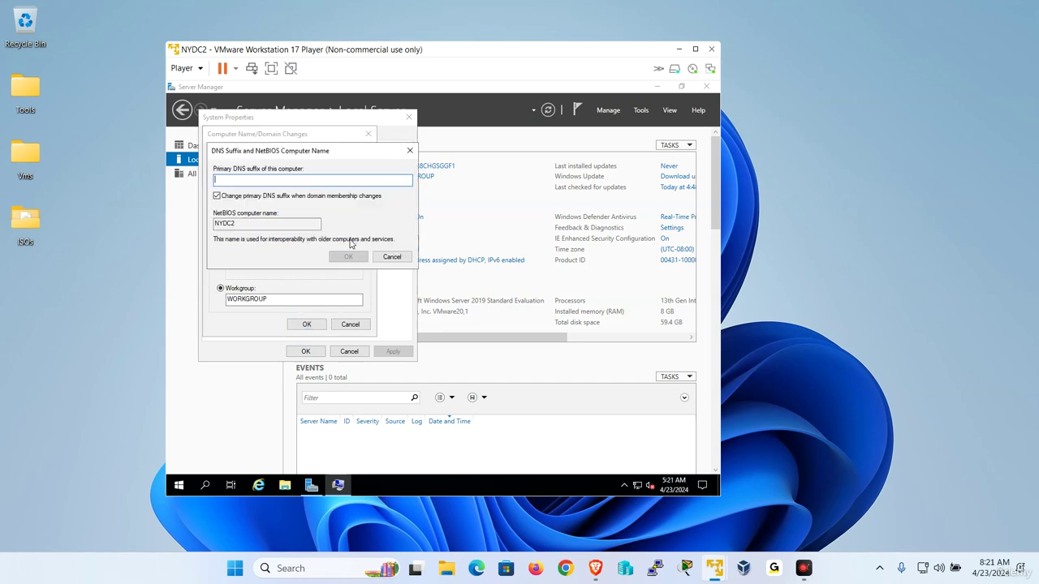
text(udemy.lo)
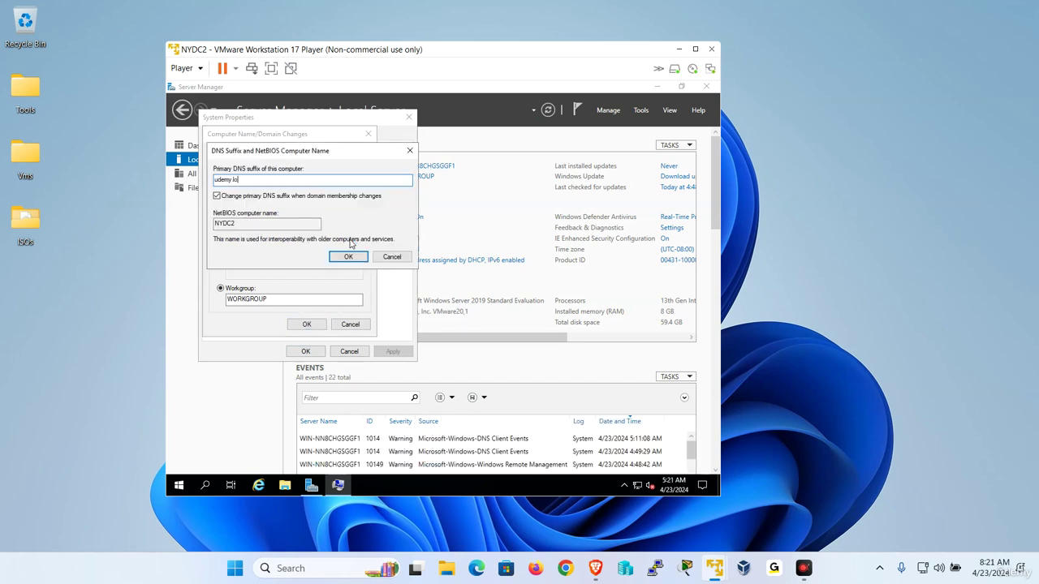
text(cal)
click(348, 256)
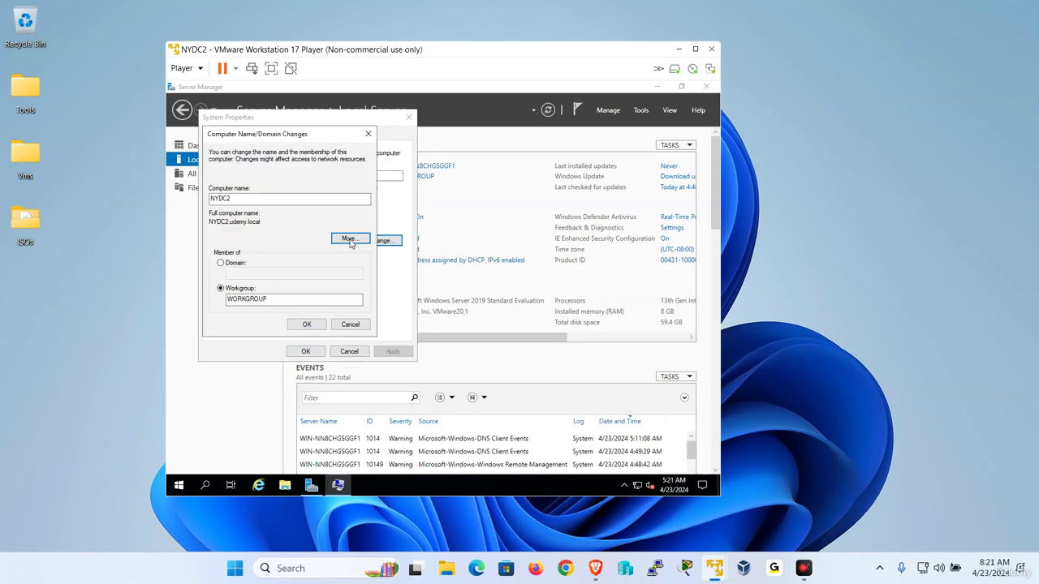
click(313, 324)
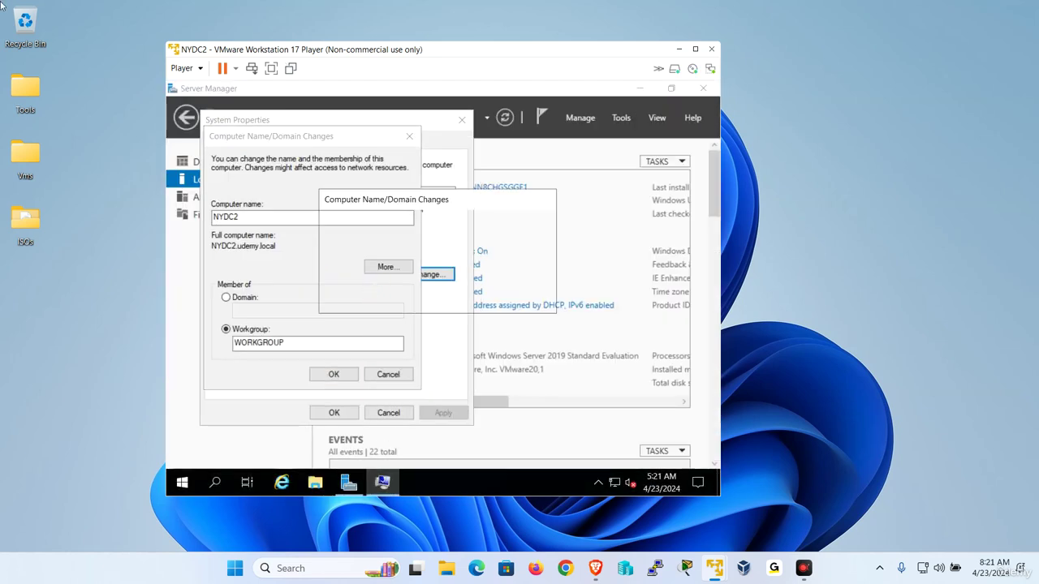
click(525, 299)
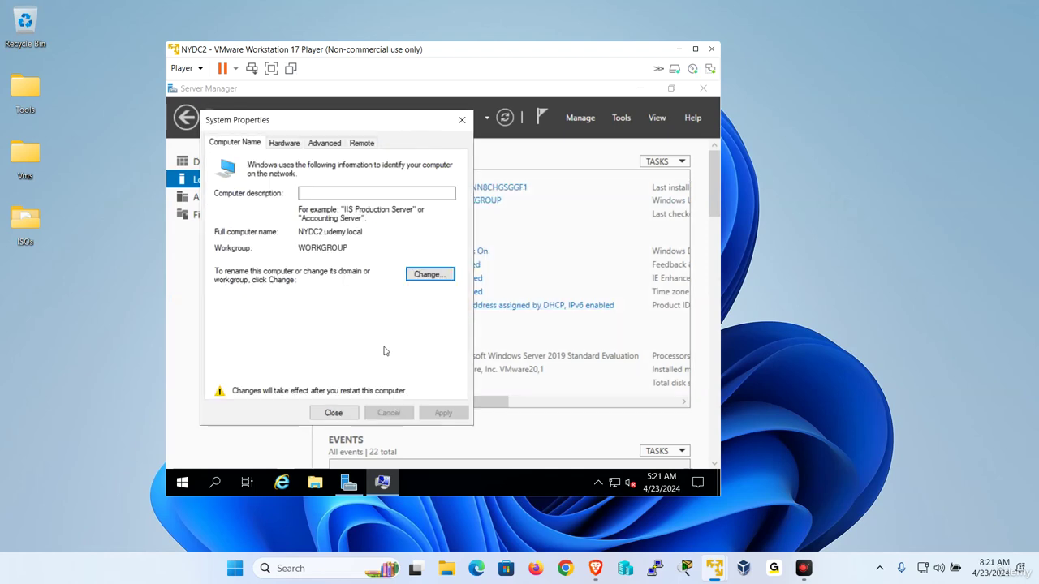
click(333, 412)
click(446, 299)
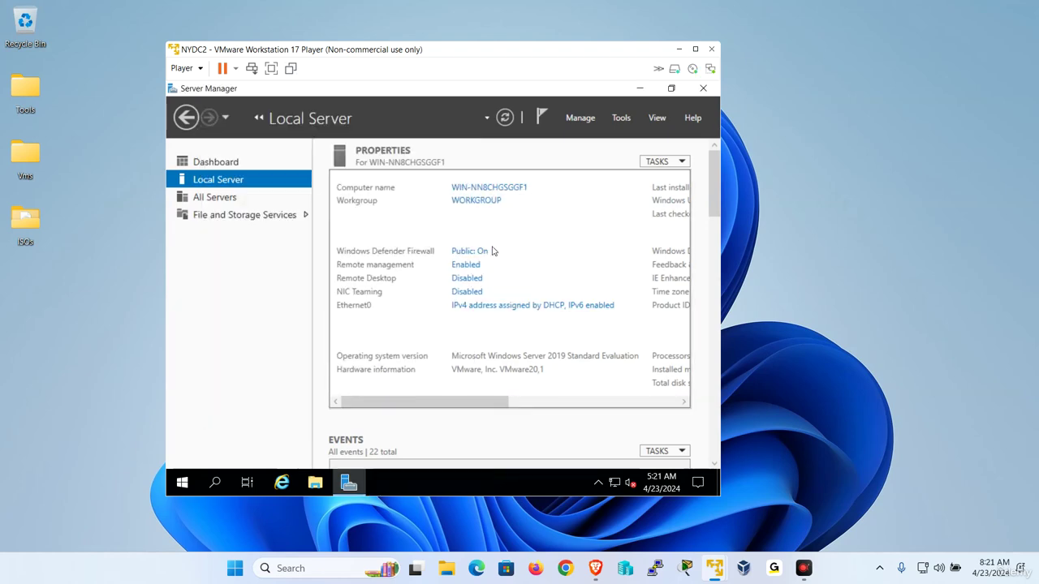
click(677, 50)
- Restore CTDC1, send Ctrl+Alt+Del and sign in with the Administrator password
mouse_move(715, 569)
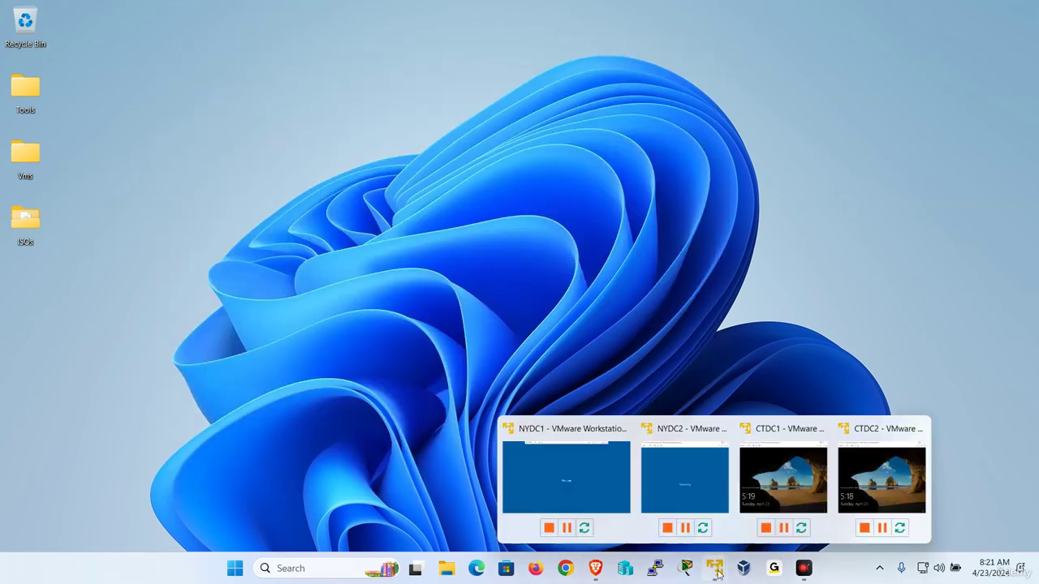
click(797, 477)
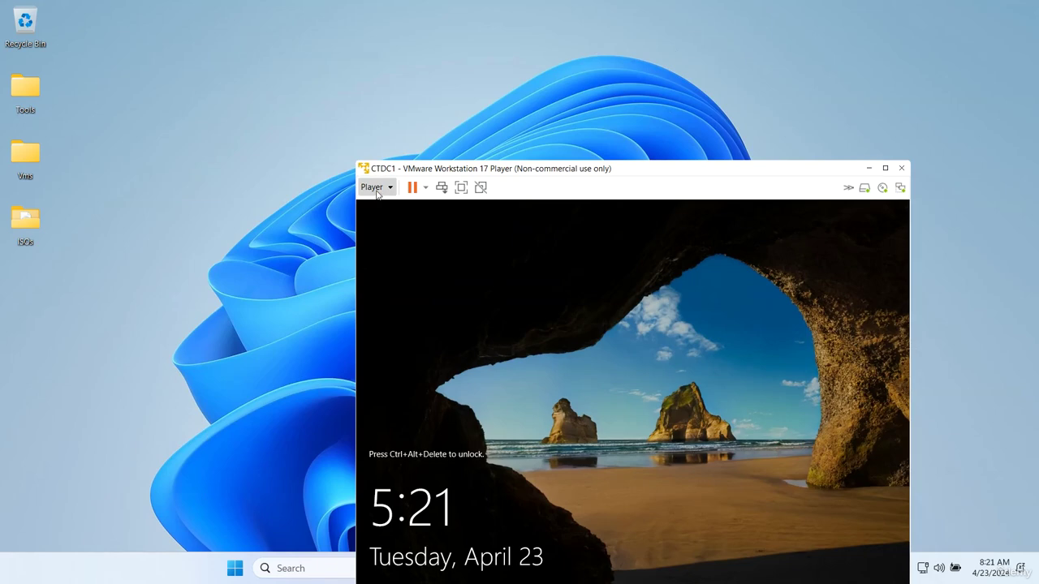
click(375, 187)
click(416, 256)
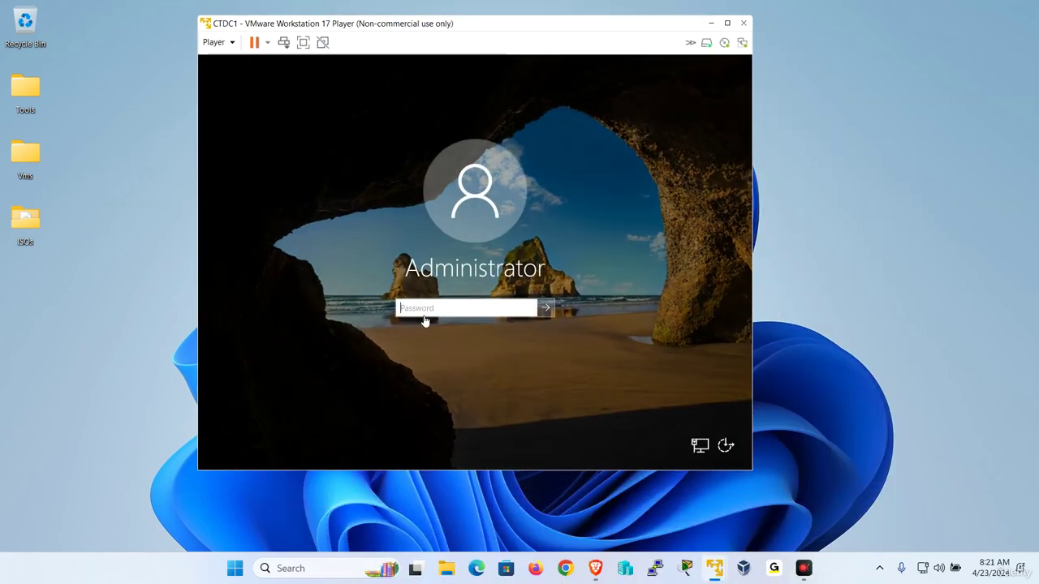
click(424, 316)
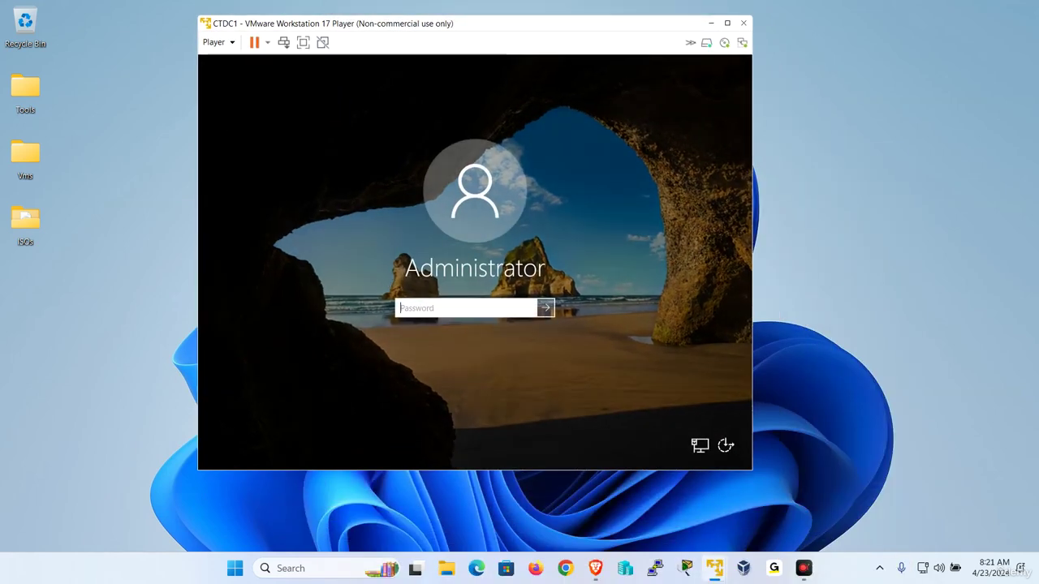
text(•••••••)
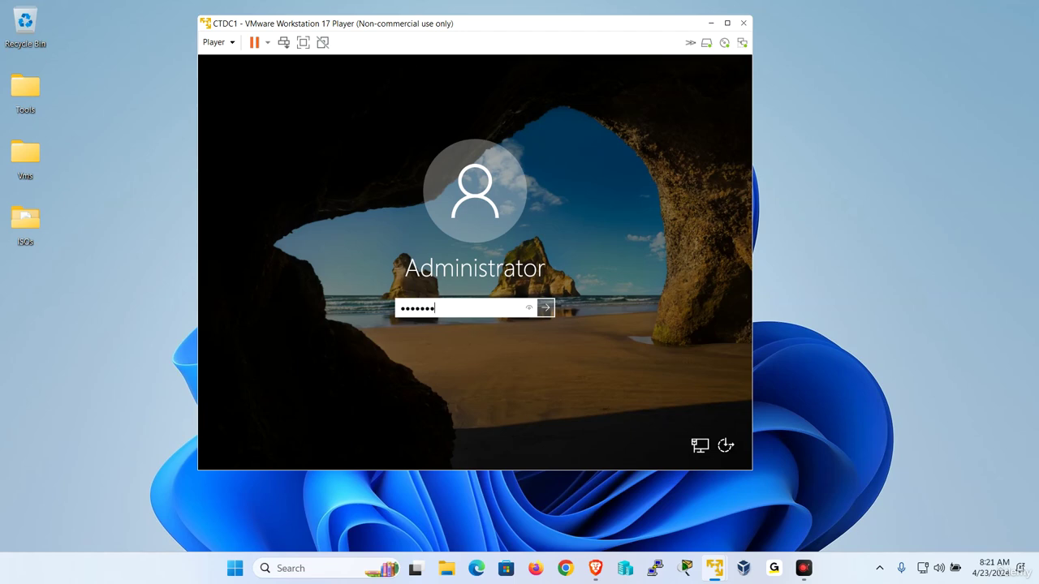
key(Return)
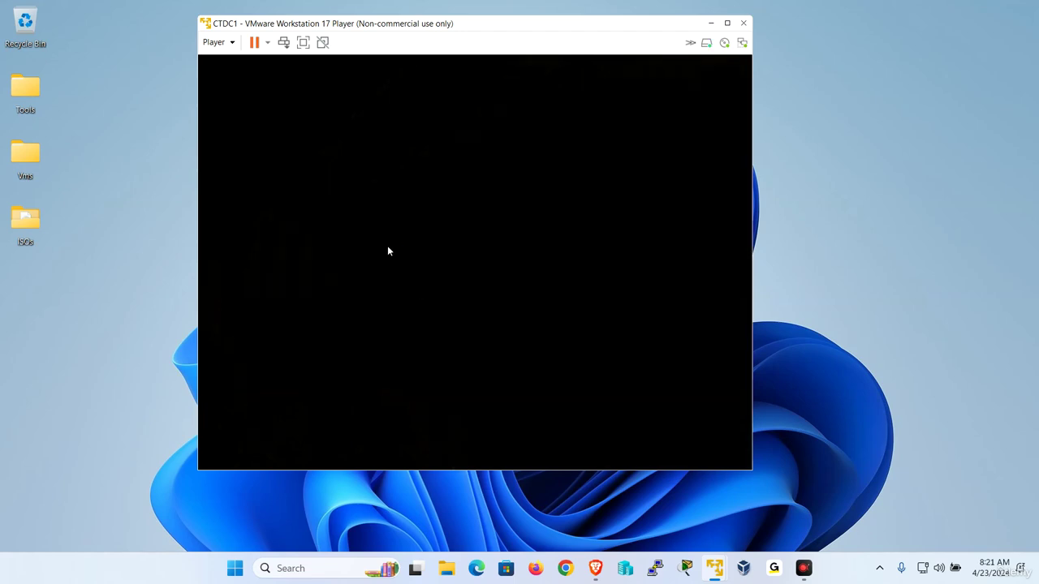
- Restore CTDC2, send Ctrl+Alt+Del and sign in with the Administrator password
mouse_move(714, 568)
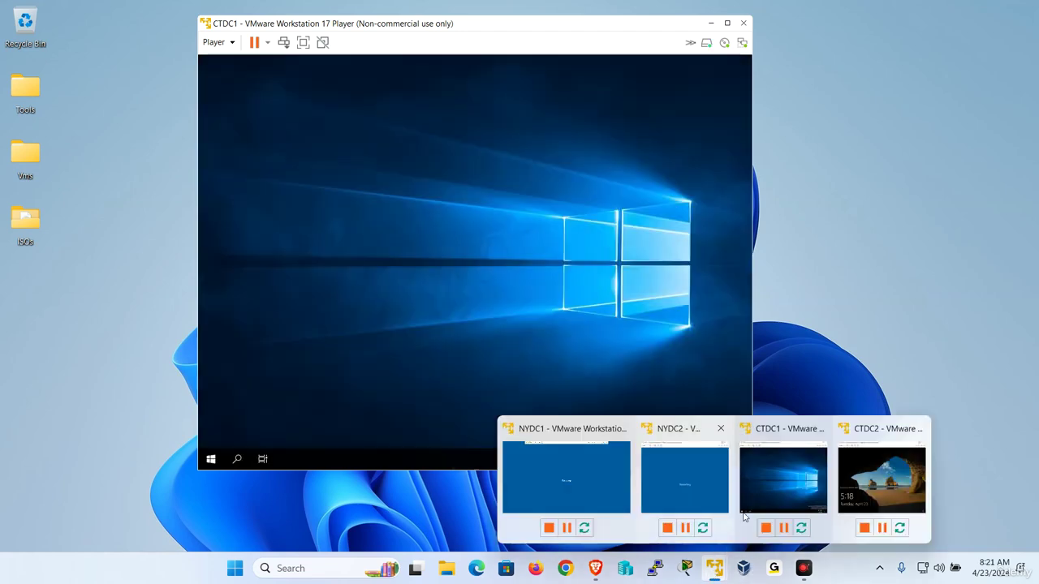
click(884, 487)
click(328, 129)
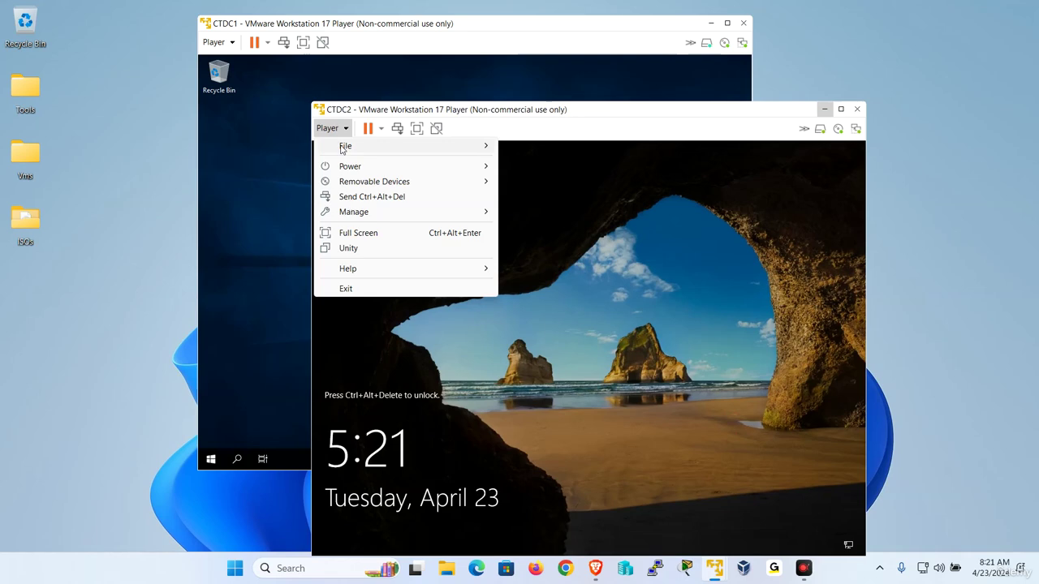
click(370, 198)
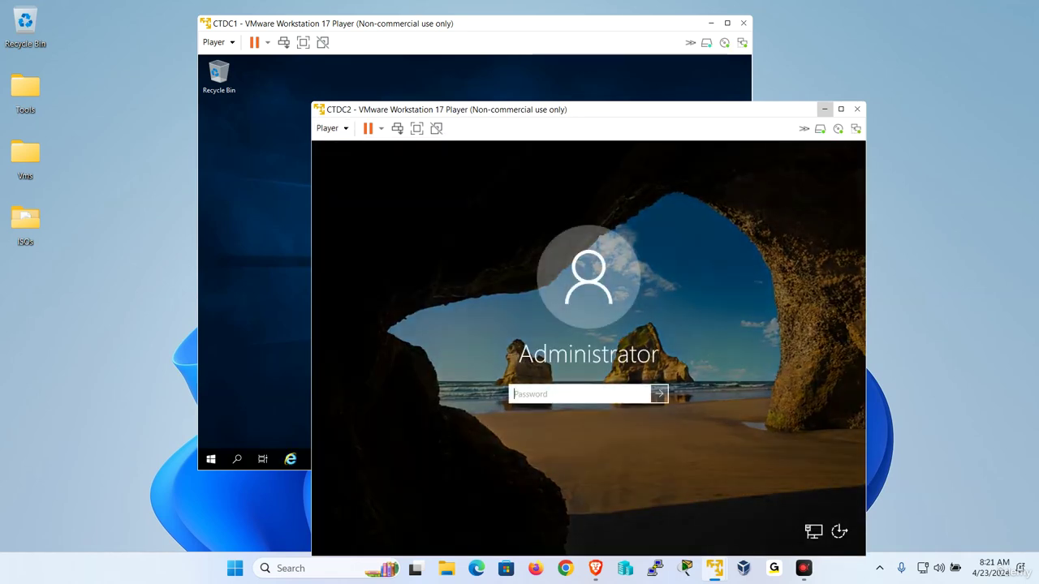
text(P)
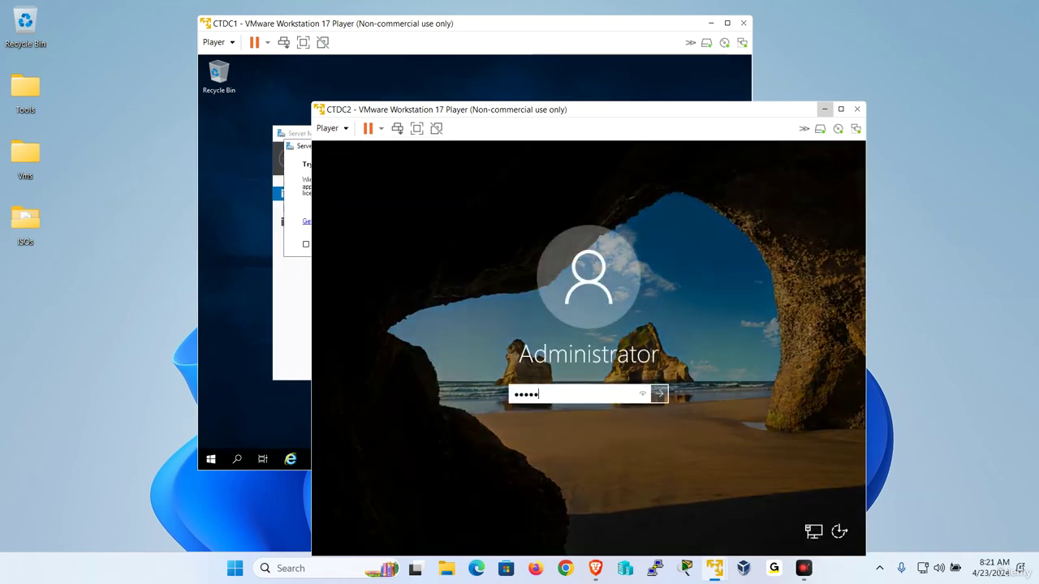
key(Return)
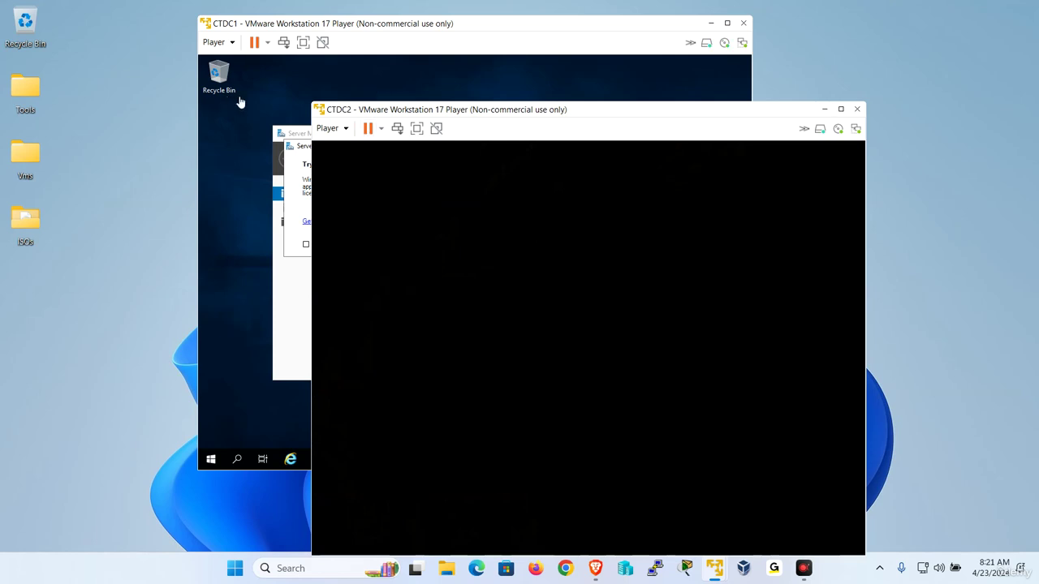
- Back in CTDC1, dismiss the Admin Center notice and show Local Server properties
click(239, 102)
click(545, 145)
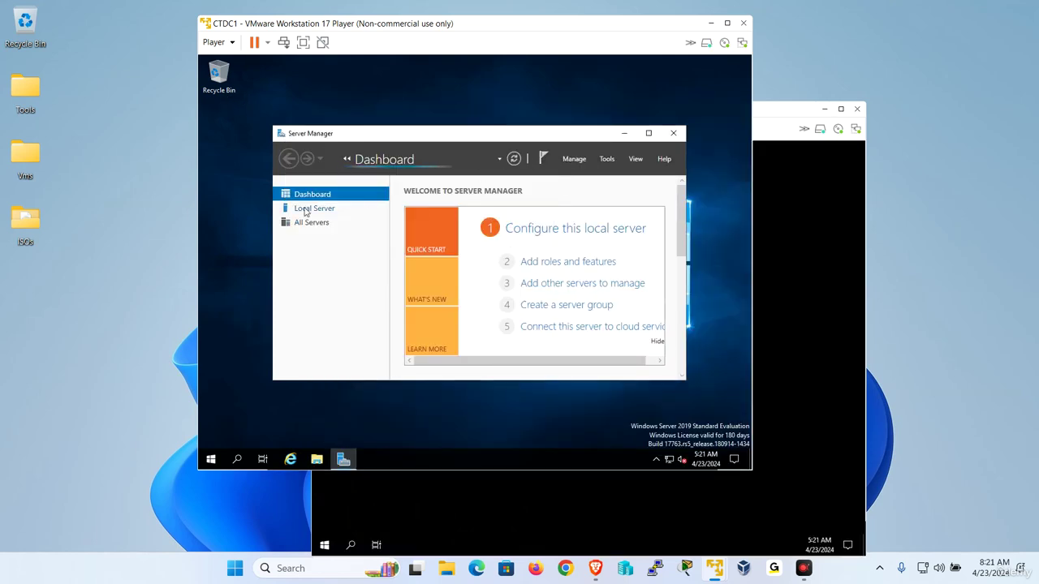
click(306, 209)
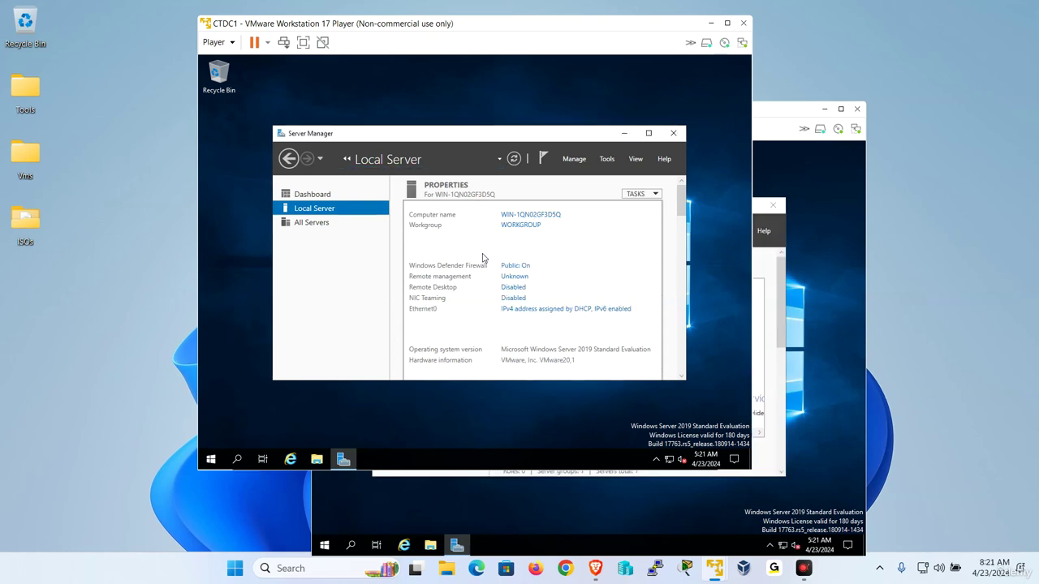
- Rename the computer to CTDC1 with primary DNS suffix udemy.local and acknowledge the restart notice
click(528, 214)
click(446, 243)
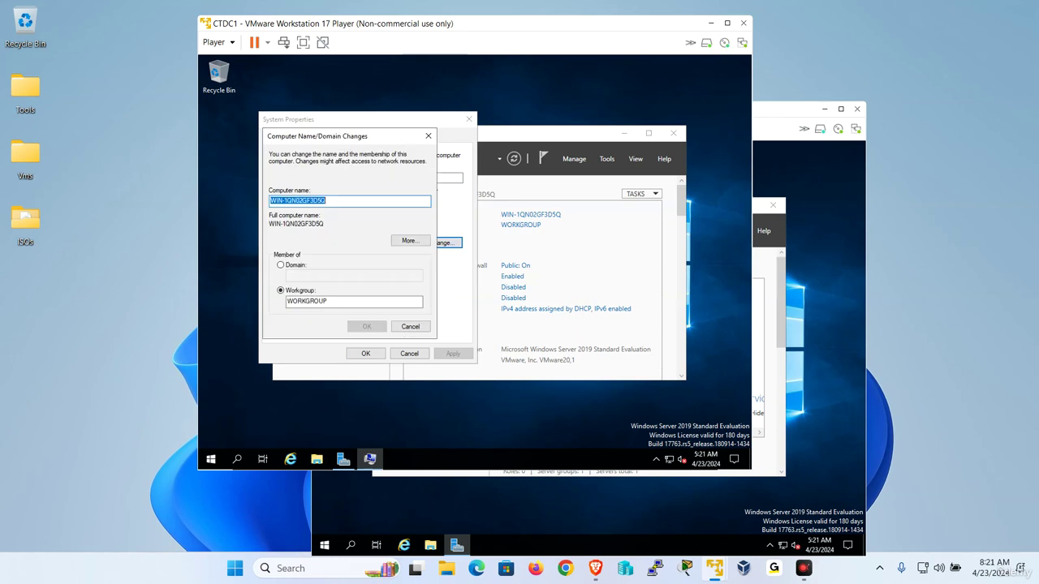
text(CTDC1)
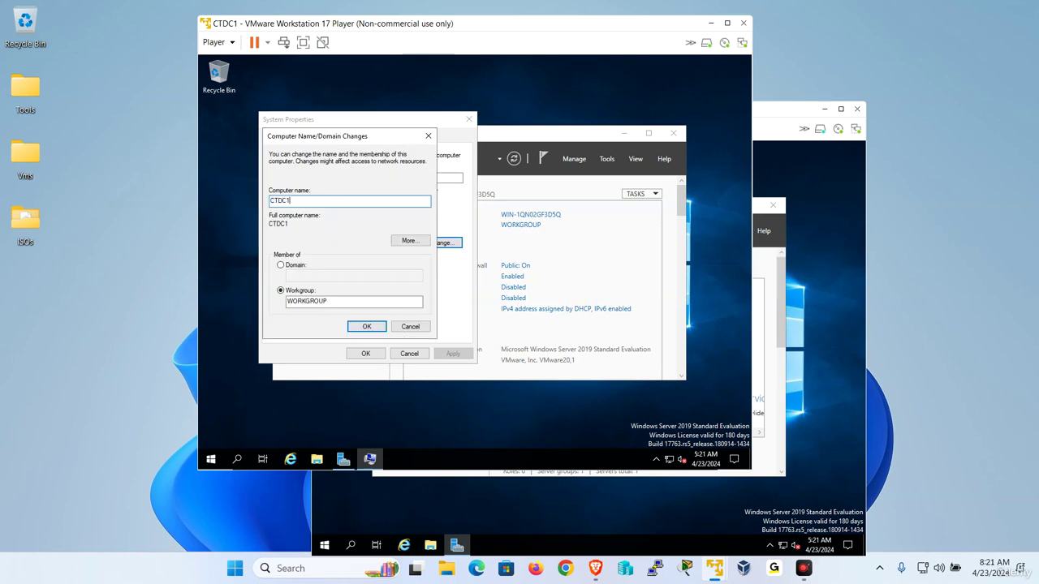
click(409, 241)
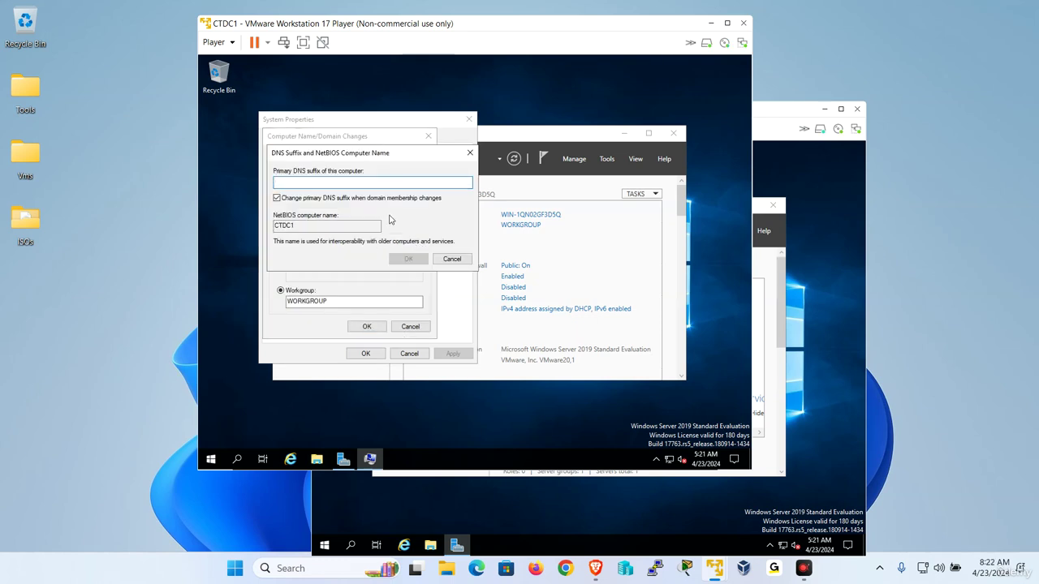
text(udemy)
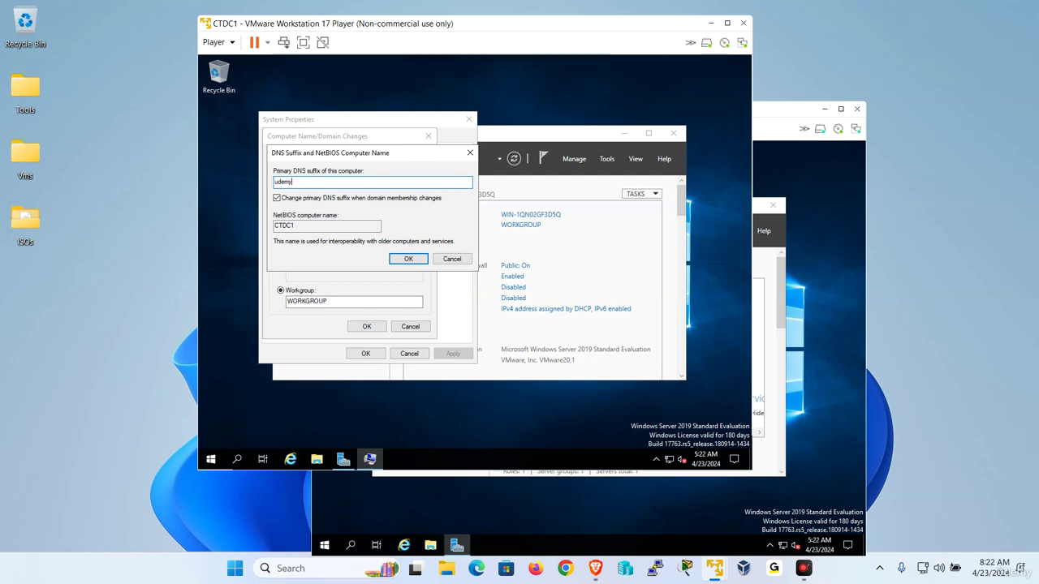
text(.local)
key(Return)
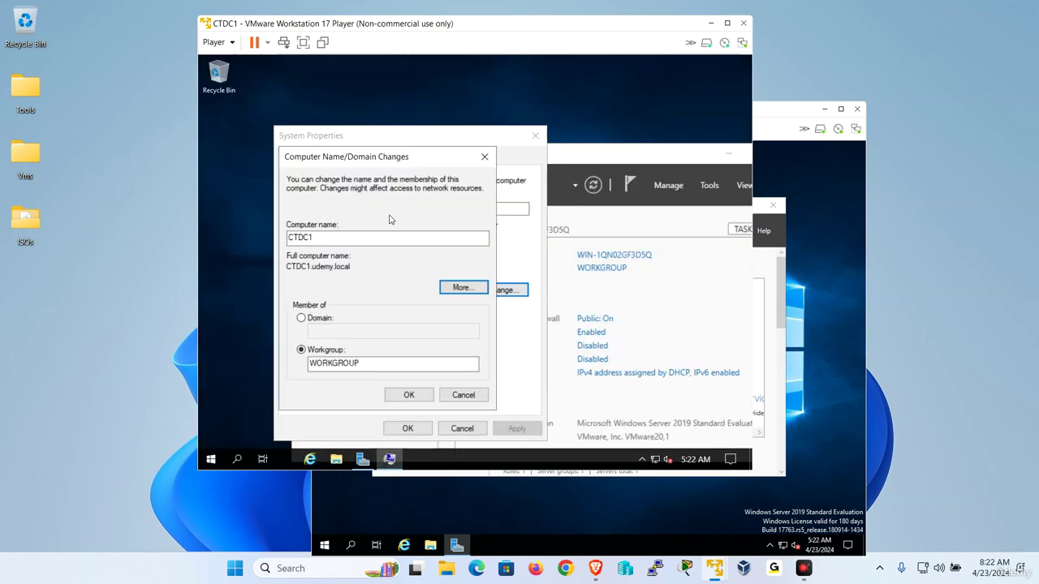
click(405, 376)
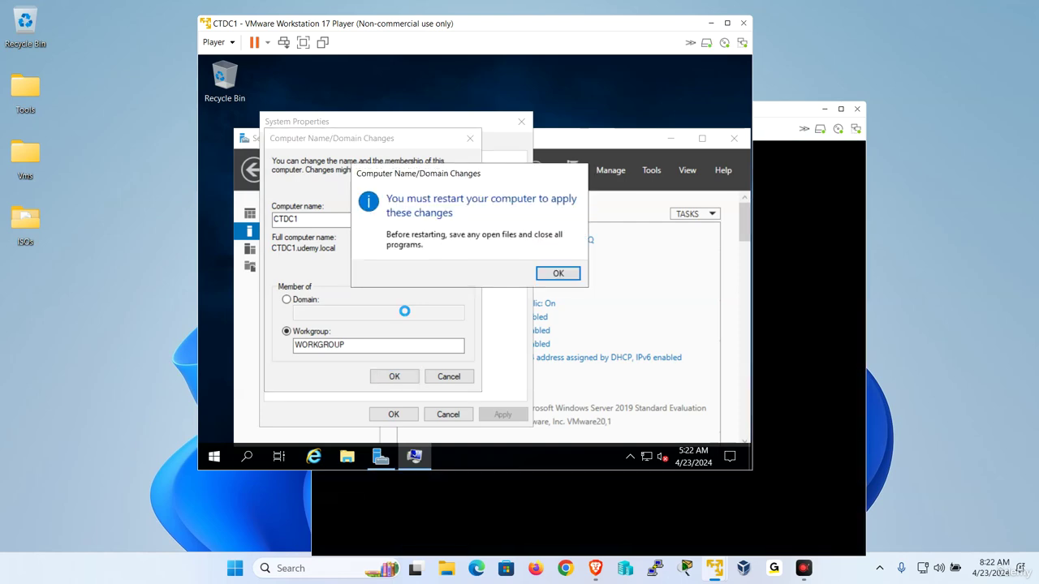
click(544, 277)
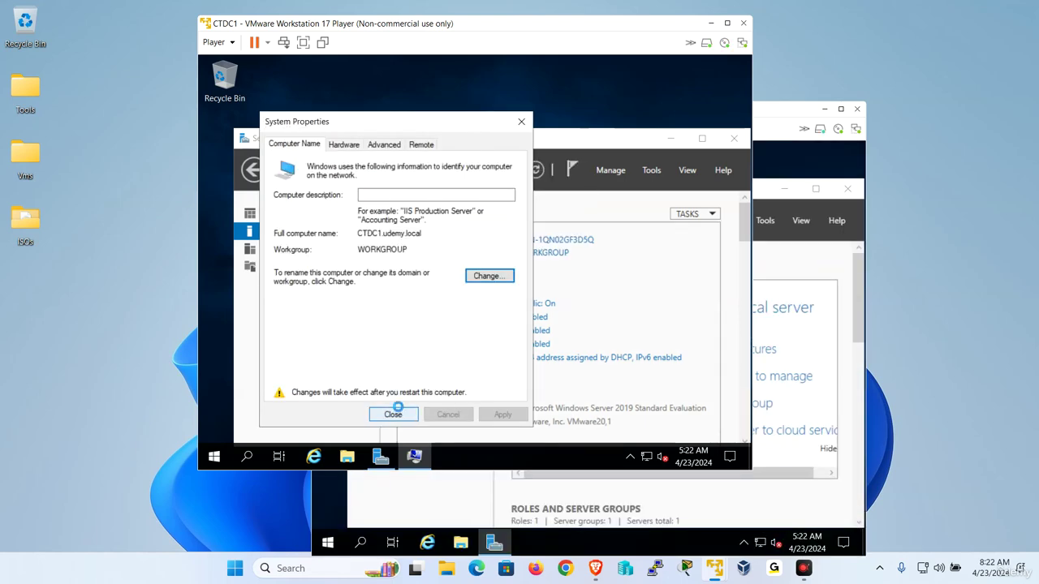
click(393, 414)
- Restart CTDC1 now, then open CTDC2's computer name settings from Local Server
click(469, 269)
click(769, 152)
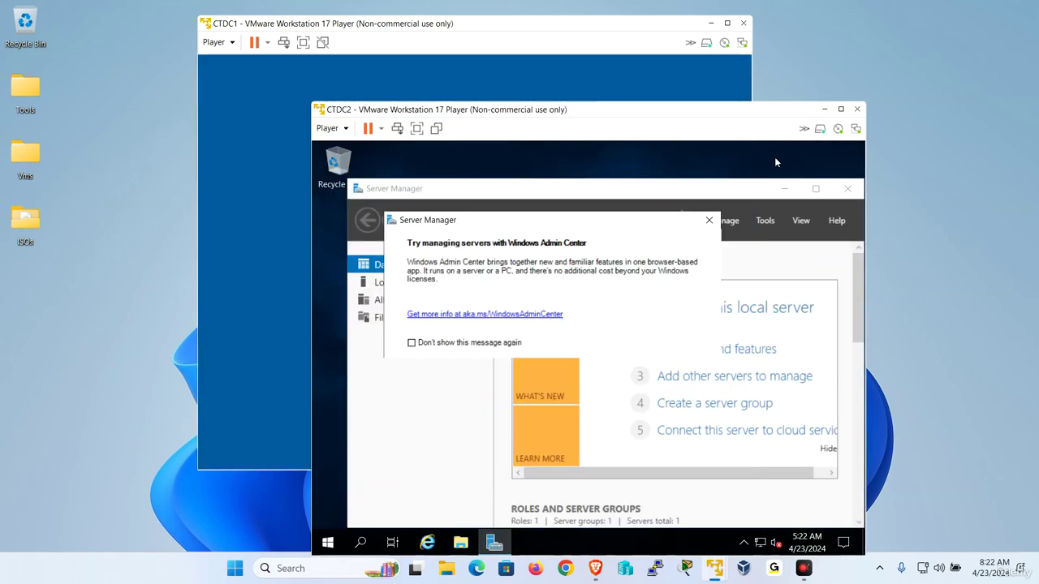
click(709, 213)
click(419, 280)
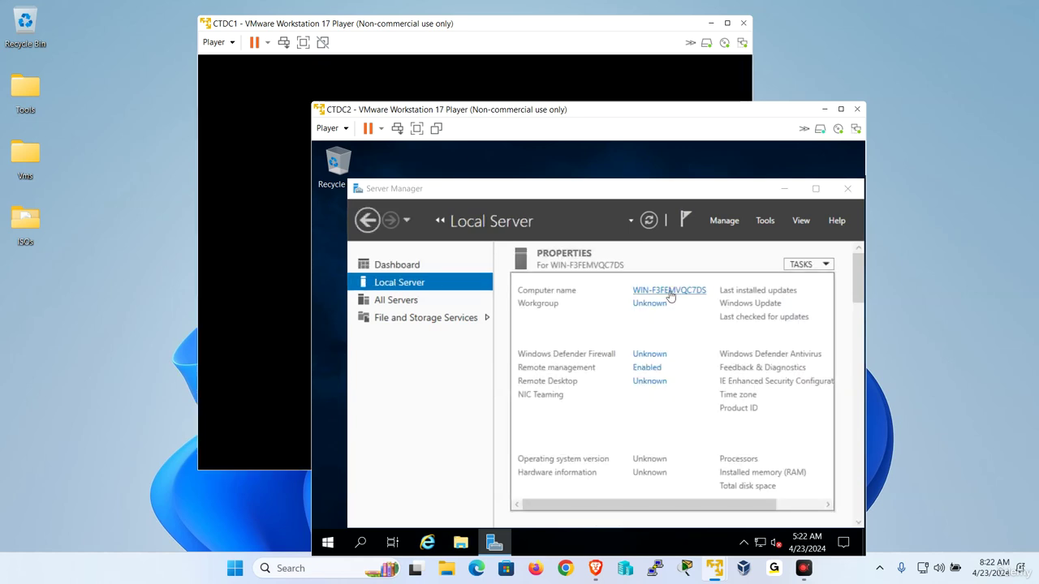
click(670, 292)
click(634, 370)
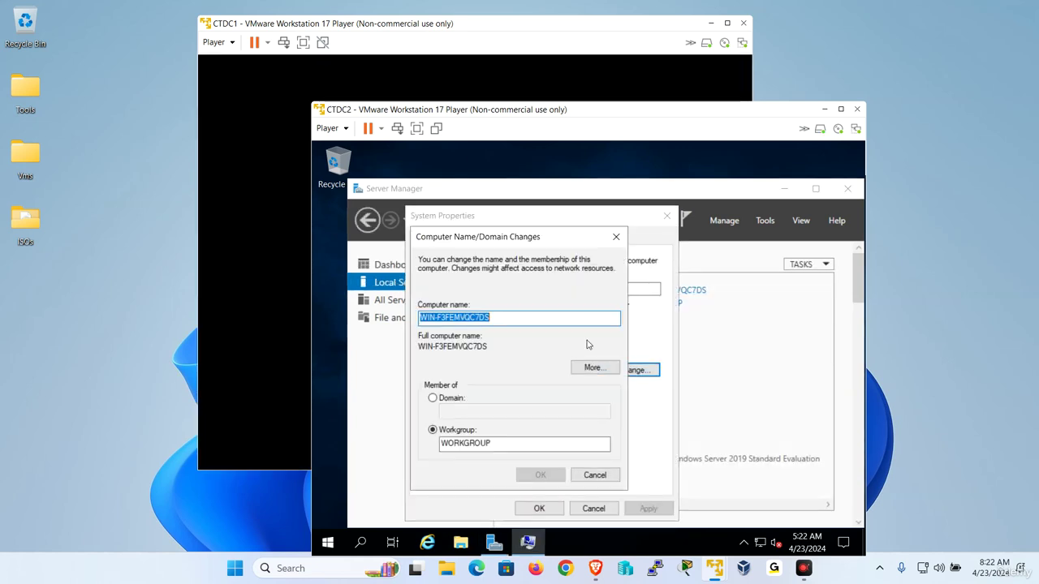
- Rename the computer to CTDC2, acknowledge the notice and restart it now
text(CTDC2)
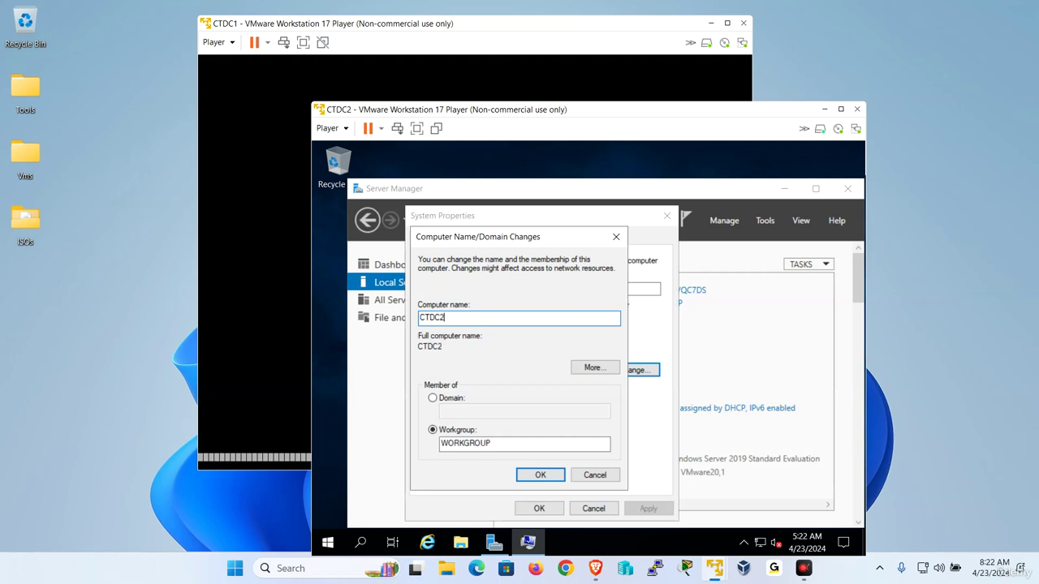
click(540, 475)
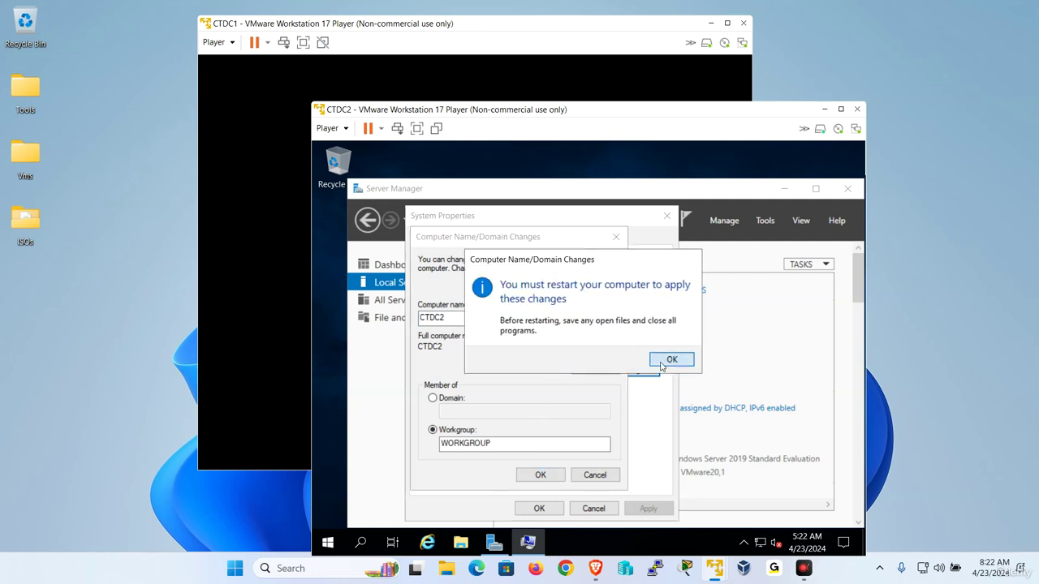
click(668, 360)
click(539, 508)
click(583, 353)
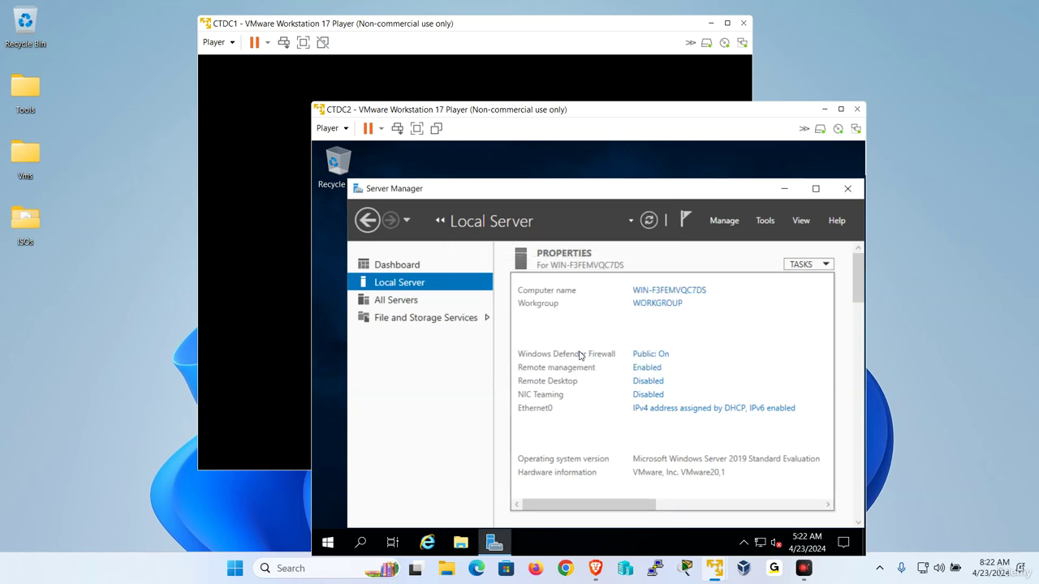
- Sign in to restarted NYDC1 as Administrator and show its Local Server properties
mouse_move(714, 578)
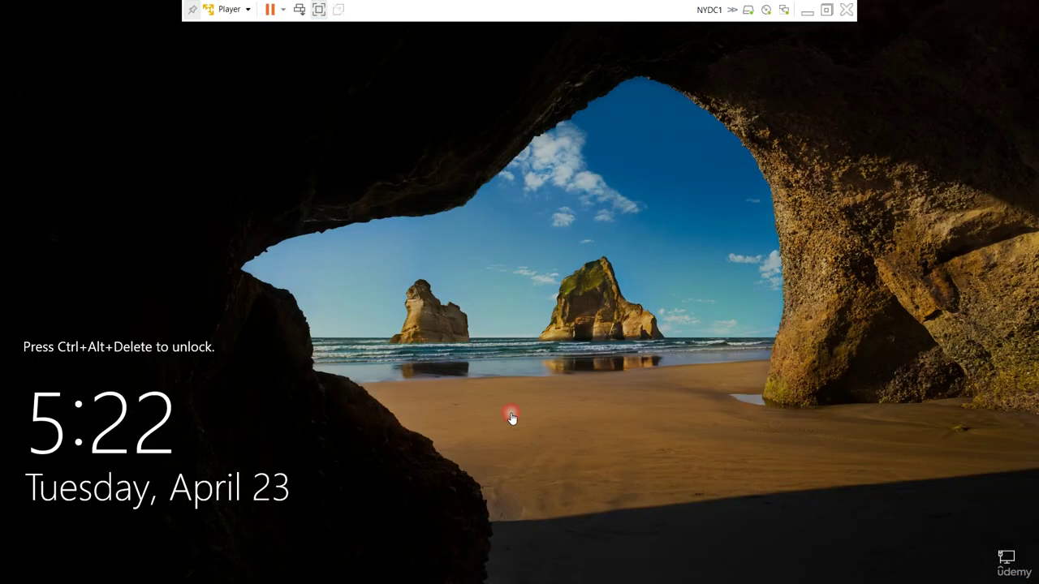
click(230, 9)
click(287, 80)
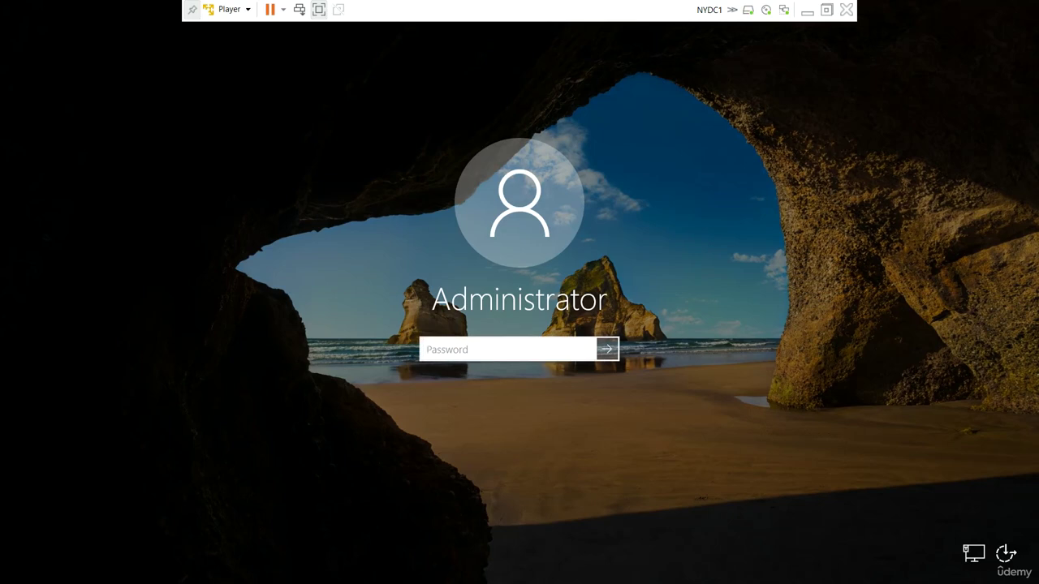
text(•••)
key(Return)
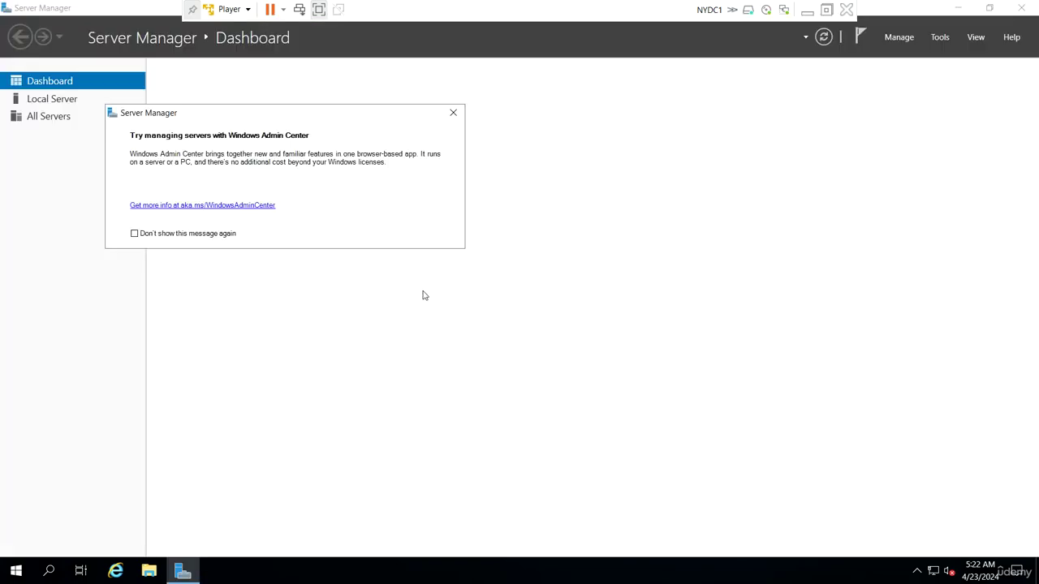
click(453, 113)
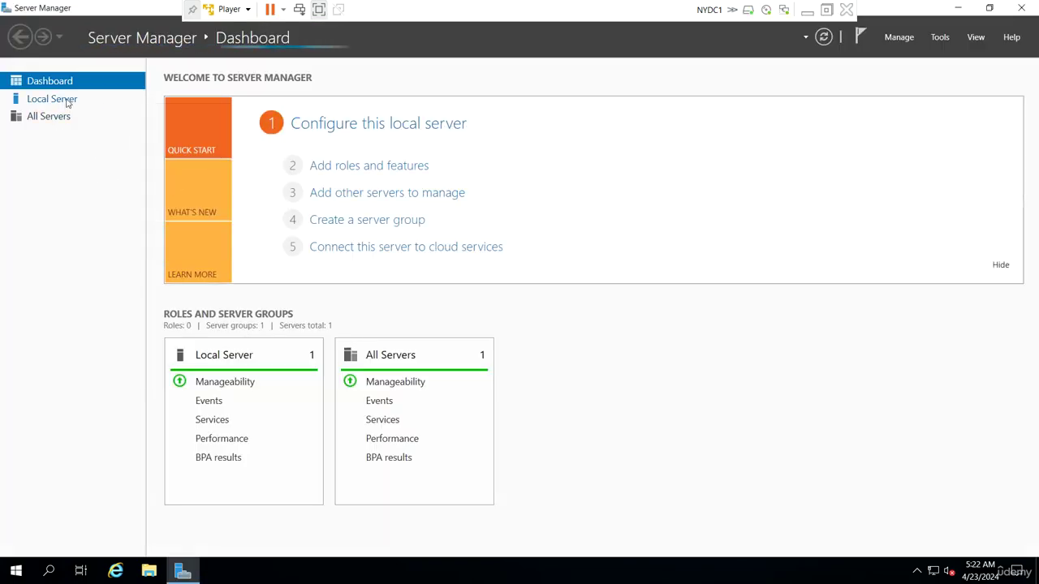
click(68, 101)
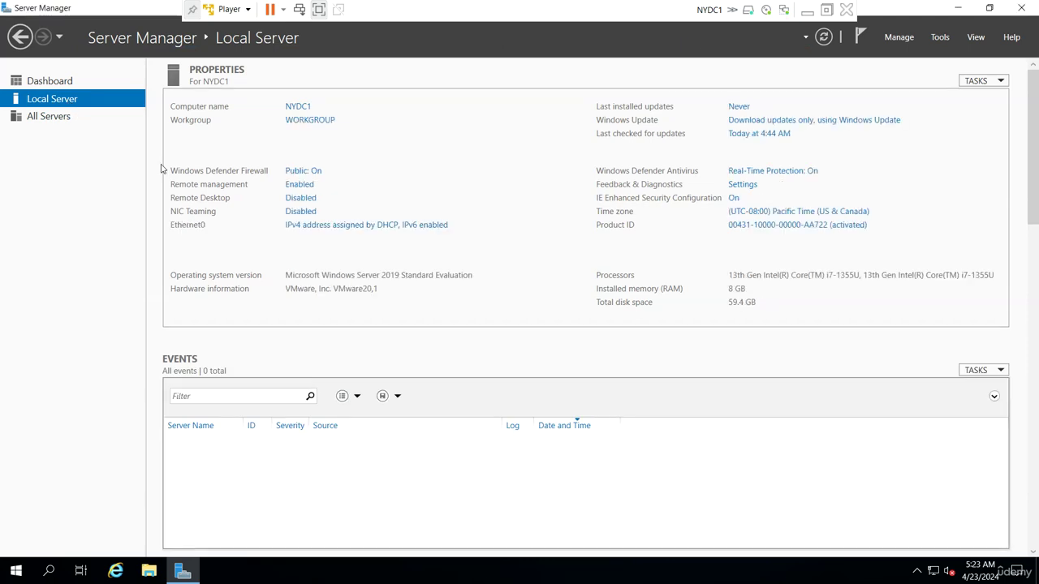
- Open NYDC1's Ethernet0 connection status and review its current IP details
click(327, 225)
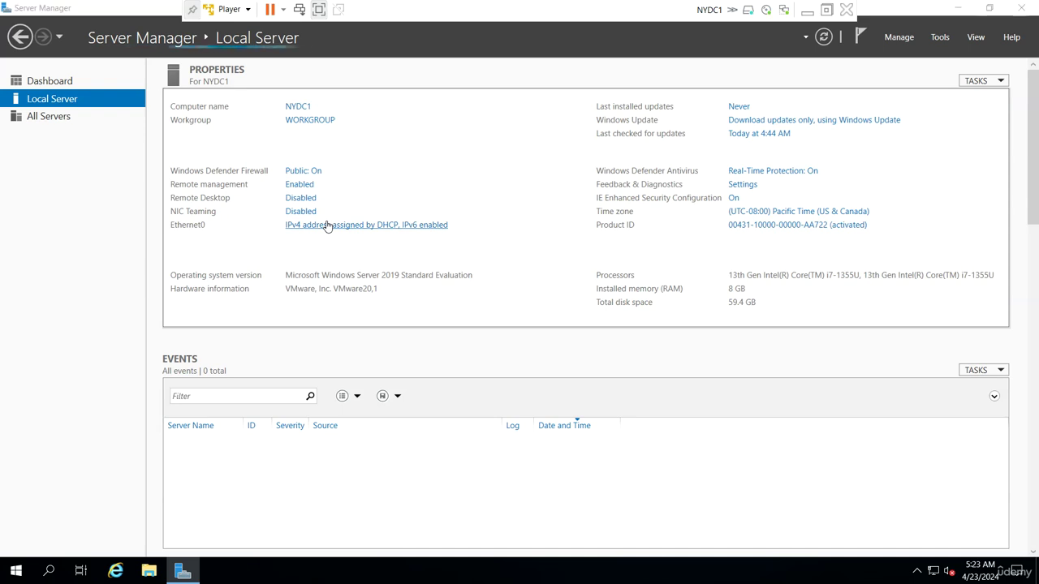
click(199, 178)
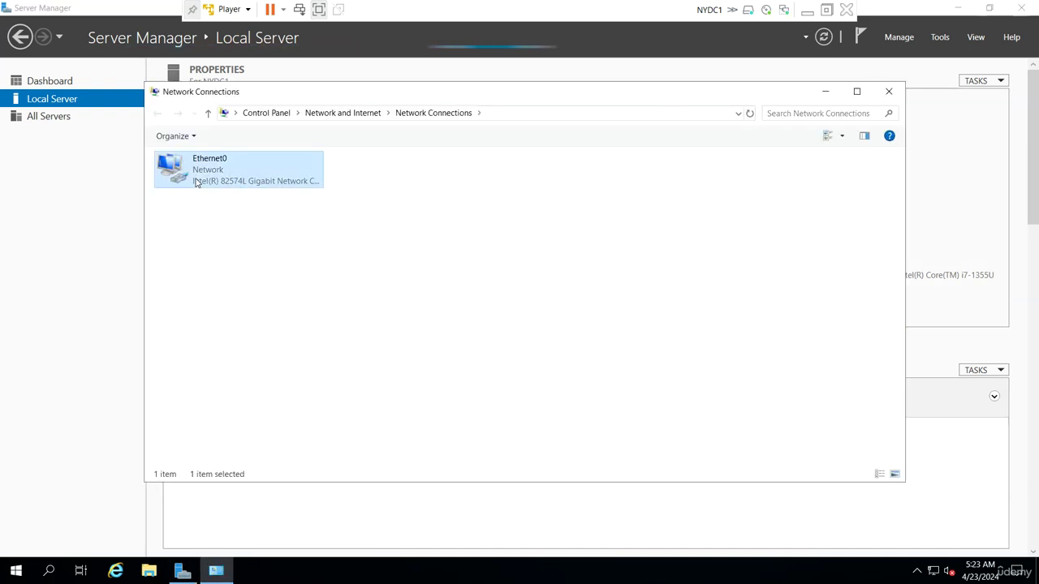
right_click(197, 178)
click(243, 204)
click(452, 278)
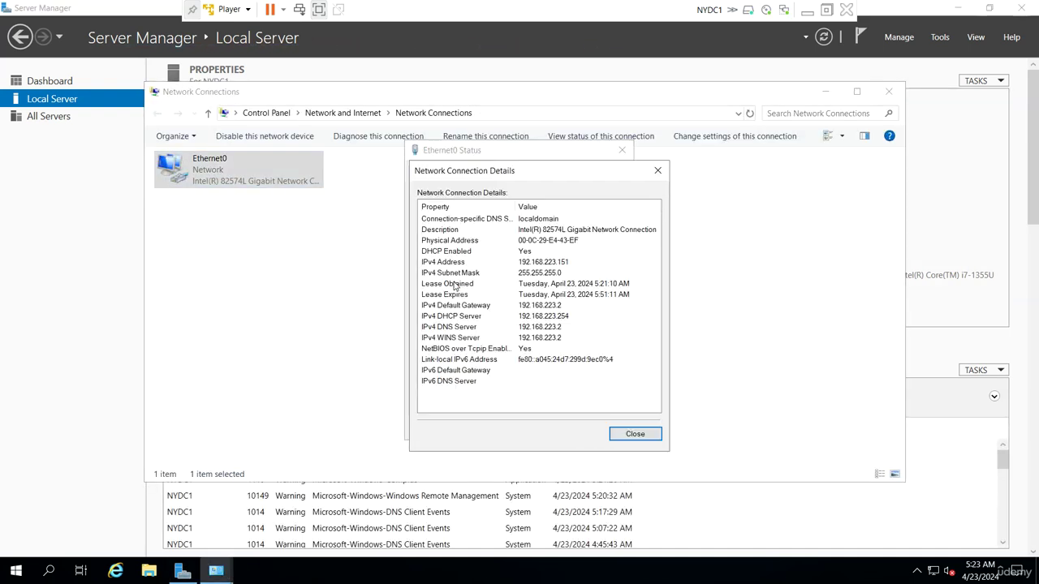
click(635, 436)
- Disable IPv6 and set static IPv4 192.168.223.151, mask 255.255.255.0, gateway 192.168.223.2, DNS 192.168.223.151
click(445, 396)
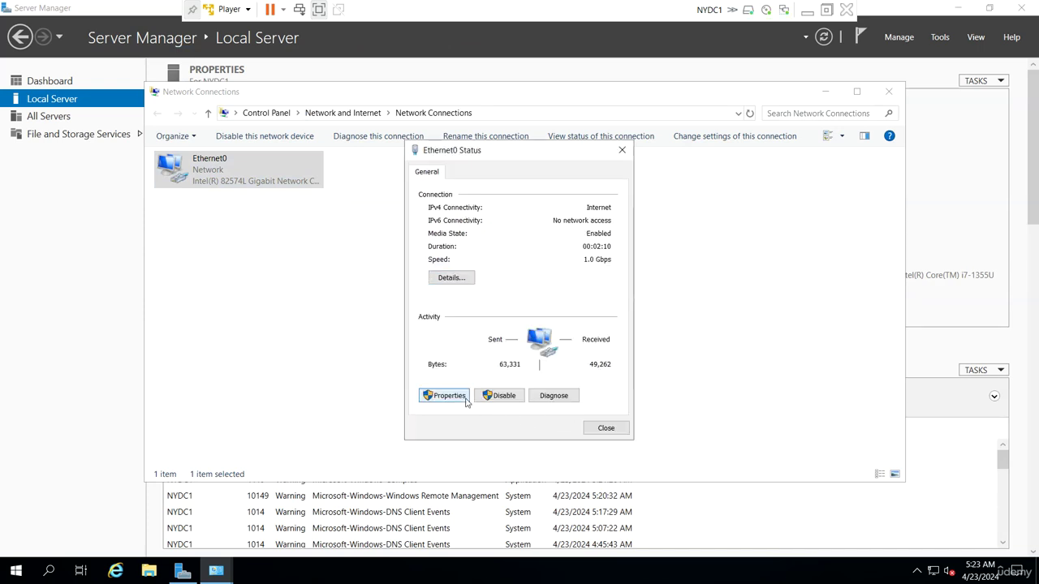
click(438, 337)
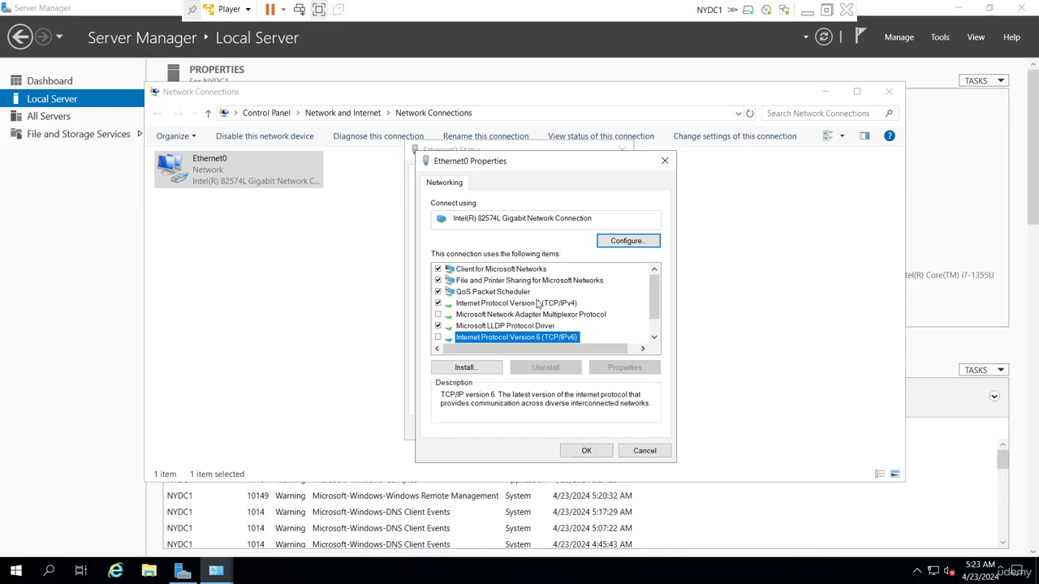
double_click(519, 302)
click(479, 310)
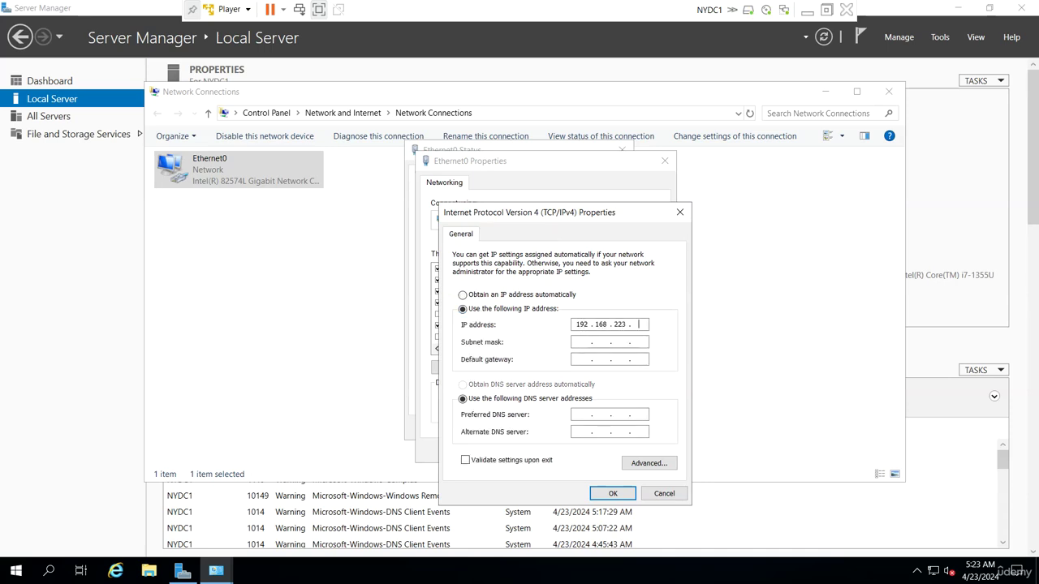
text(192 . 168 . 223 . 151)
key(Tab)
text(19)
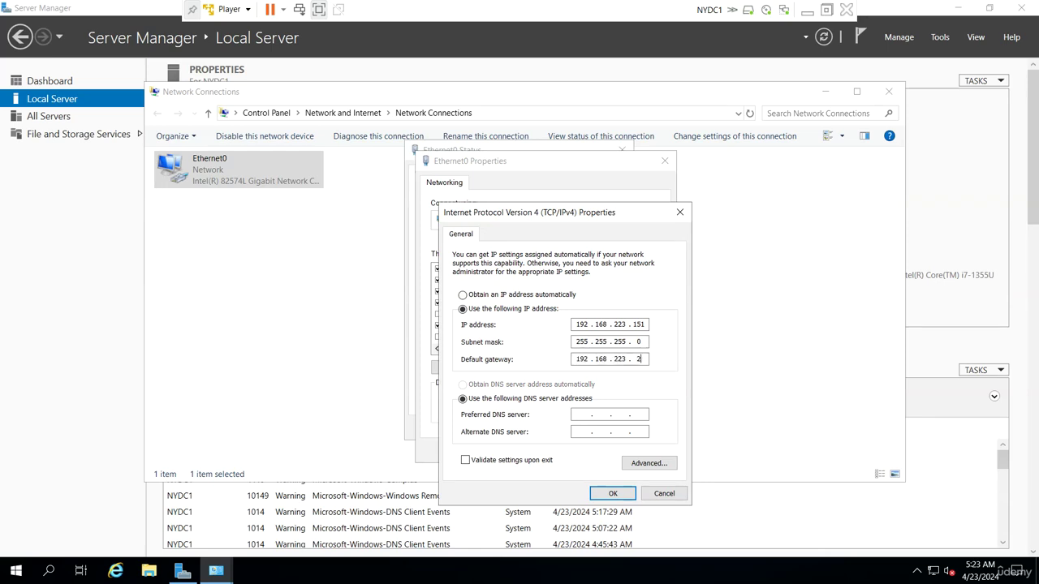
key(Tab)
key(Tab)
click(605, 493)
- Save the adapter properties and close the Ethernet0 status and Network Connections windows
click(590, 451)
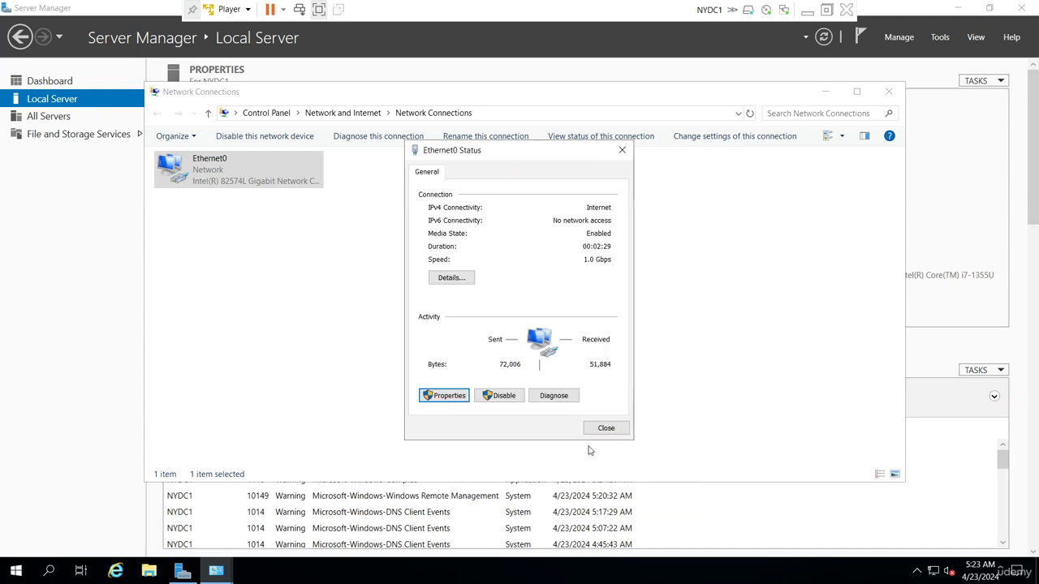
click(608, 430)
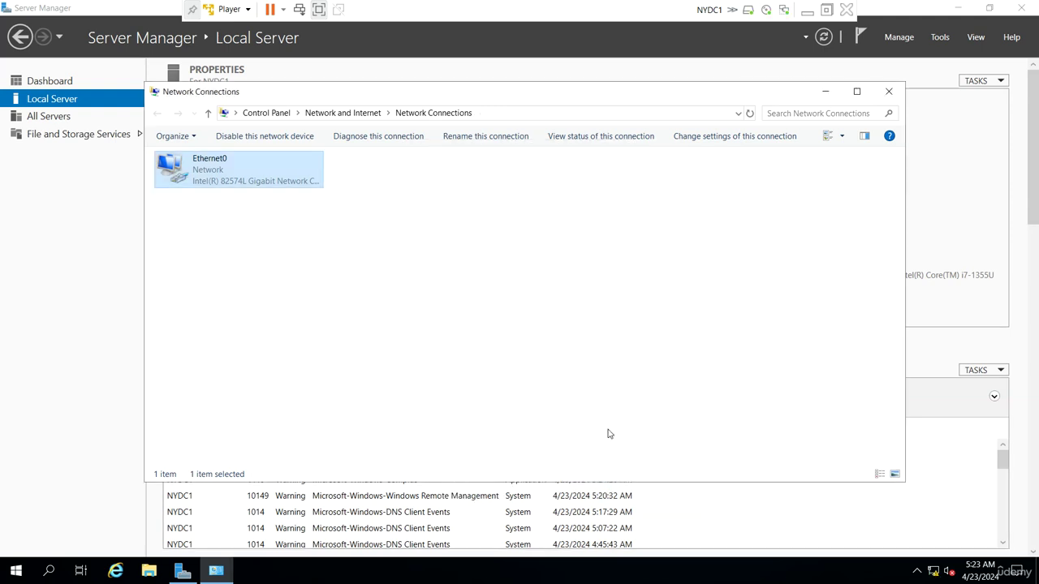
click(889, 91)
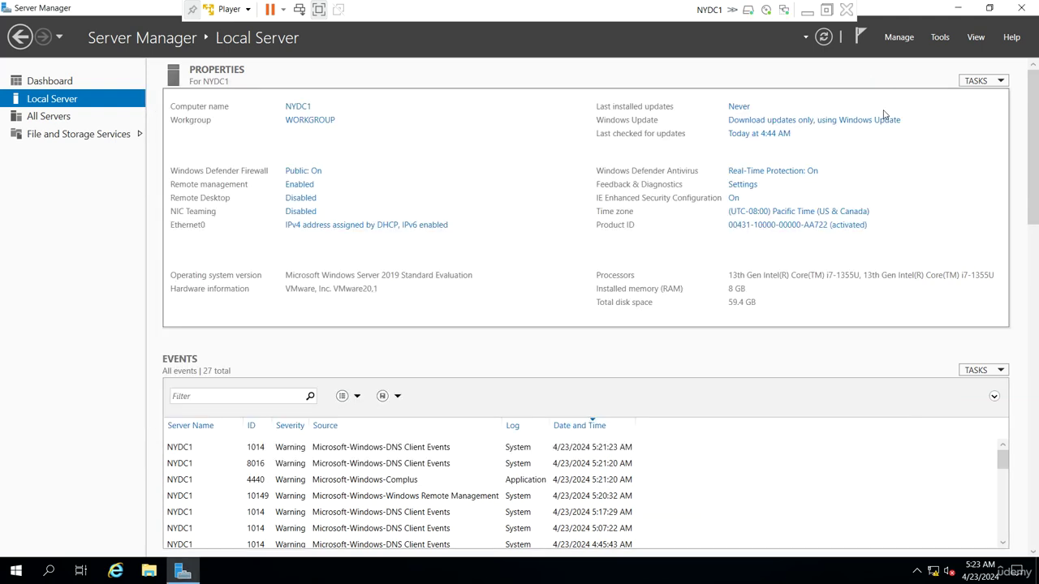
- Minimize NYDC1 and bring the NYDC2 virtual machine to the front
click(807, 10)
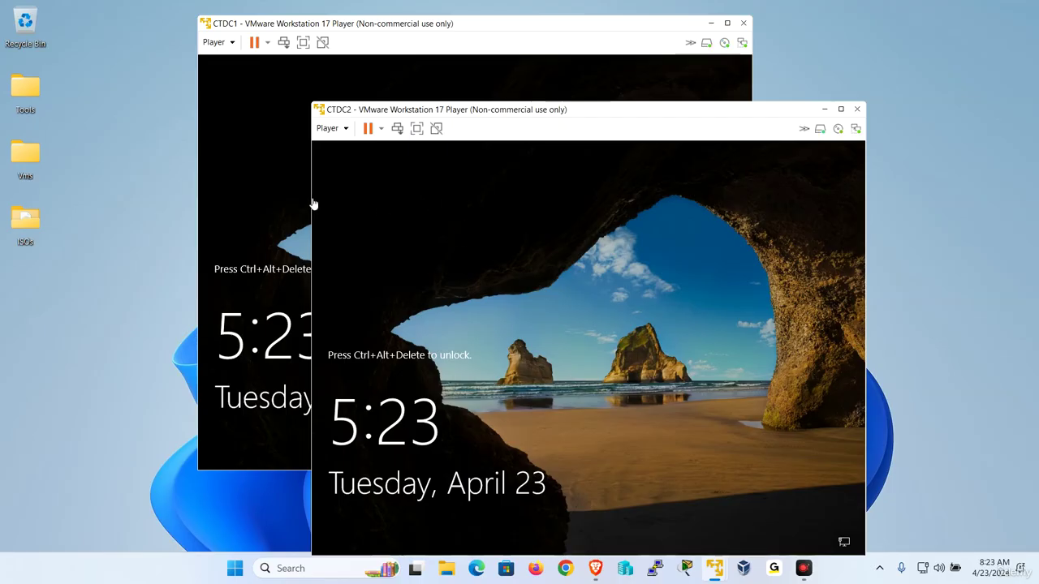
mouse_move(716, 568)
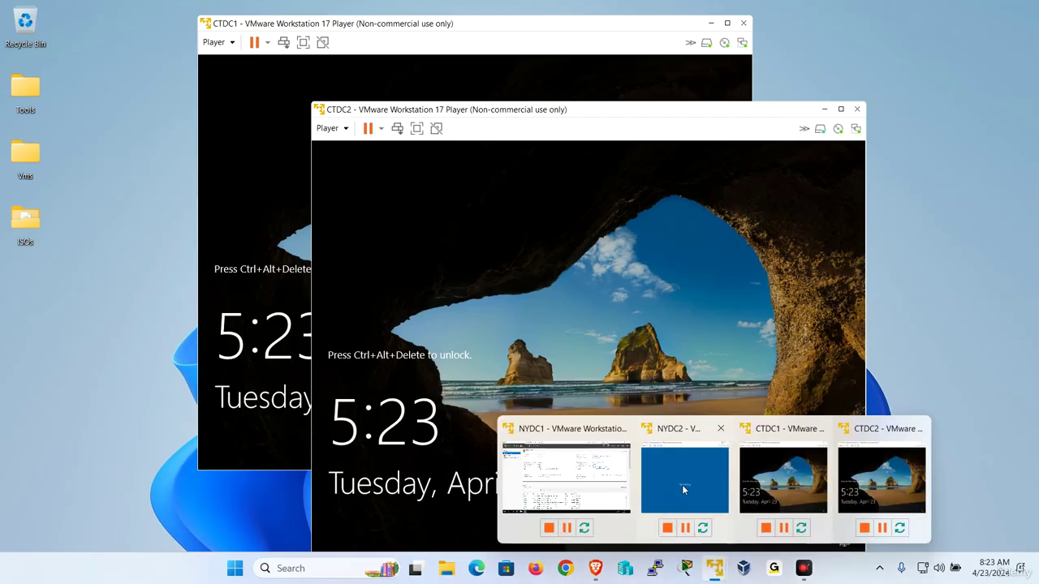
click(682, 487)
- Send Ctrl+Alt+Del to NYDC2 and sign in as Administrator with the account password
click(18, 27)
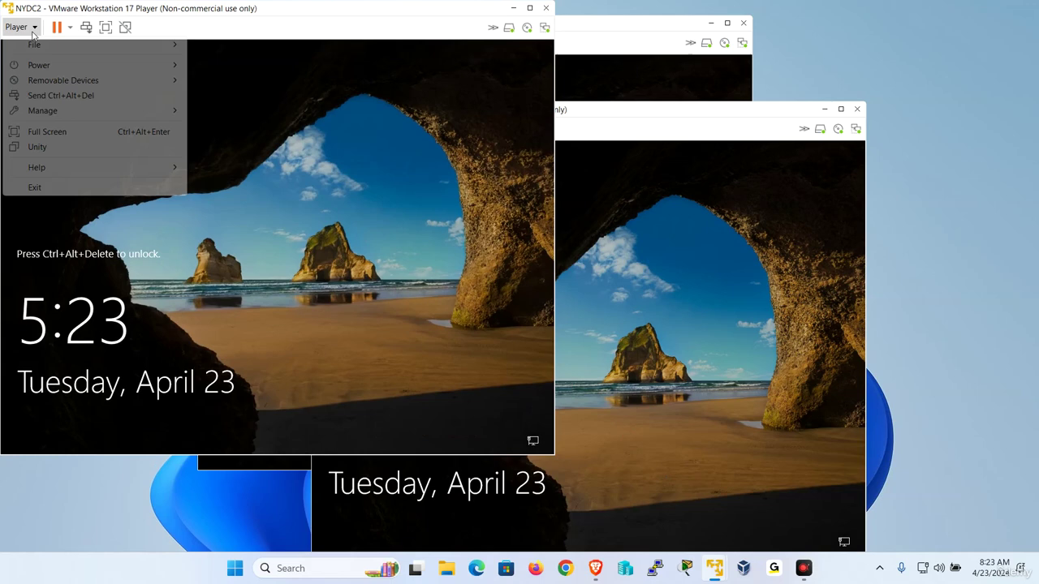
click(64, 96)
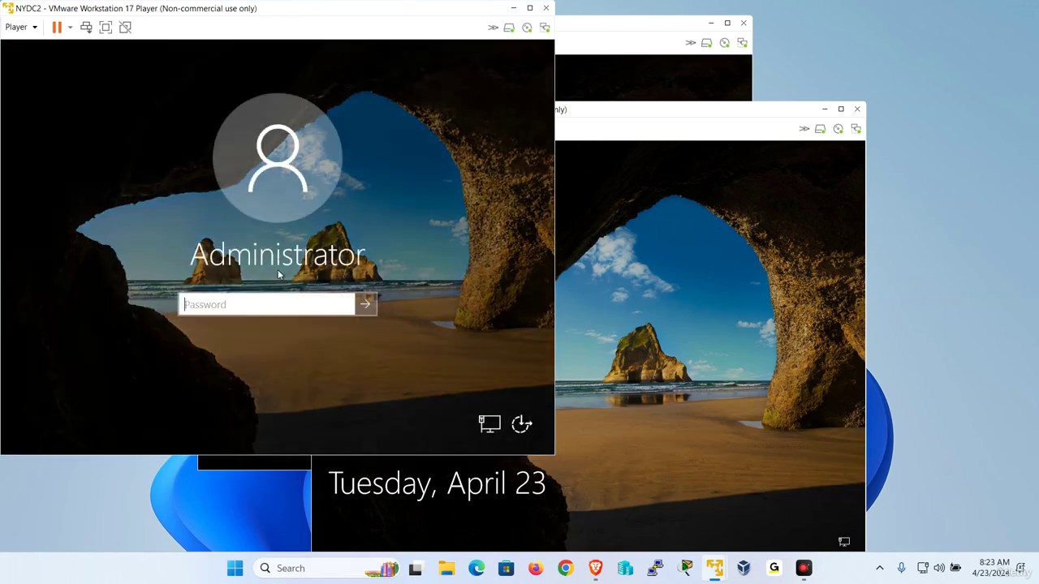
click(279, 275)
text(P)
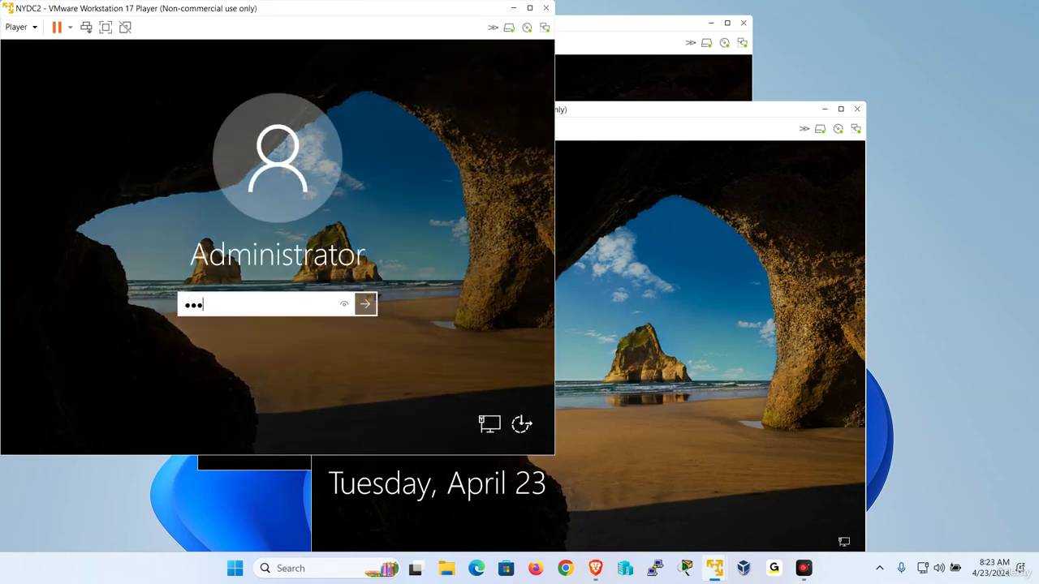
text(a$$w0rd)
key(Return)
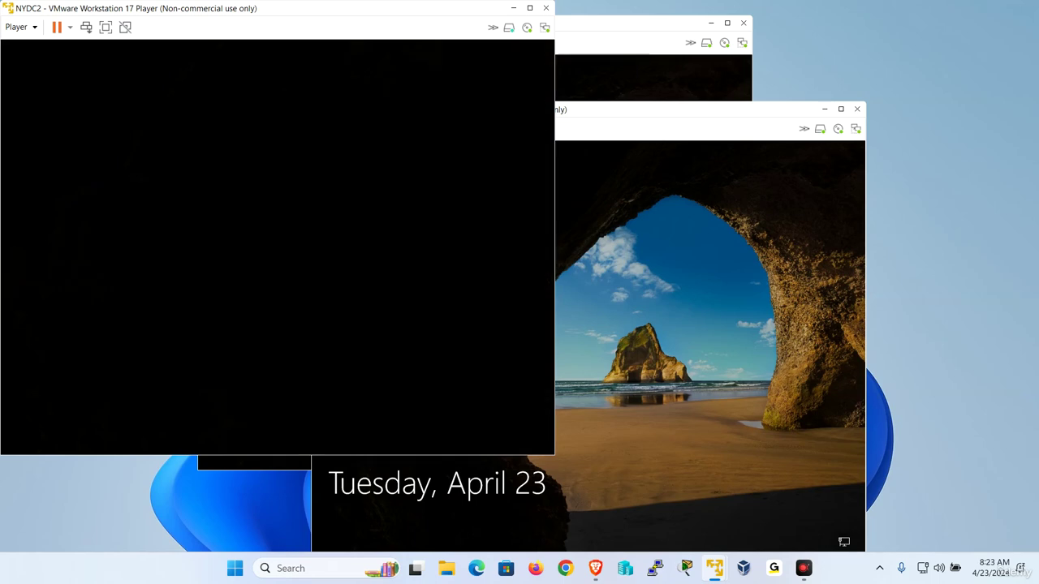
drag(254, 16, 410, 65)
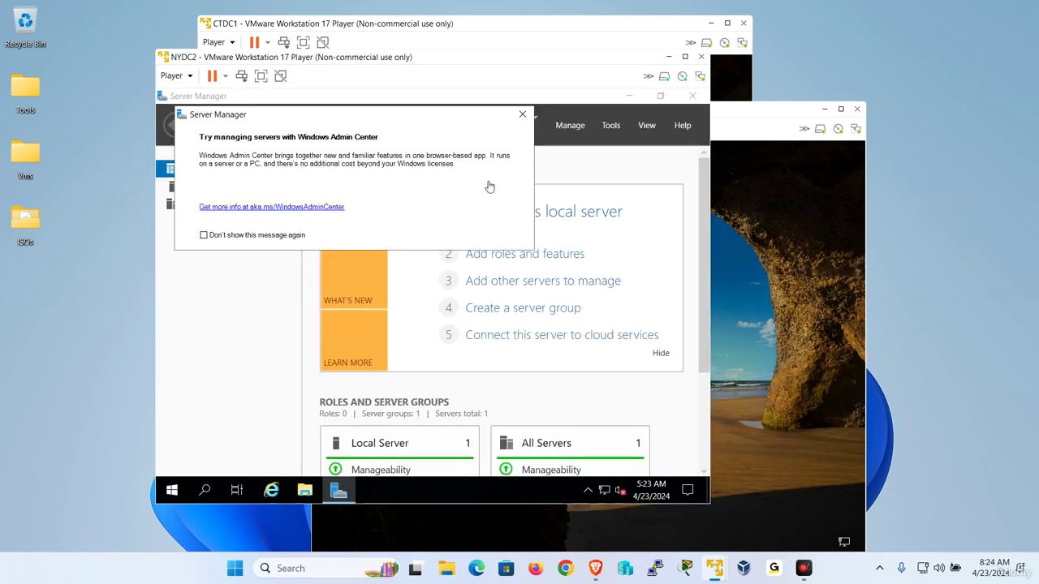
- Dismiss the Admin Center prompt and check Ethernet0's current connection details from Local Server
click(522, 114)
click(212, 191)
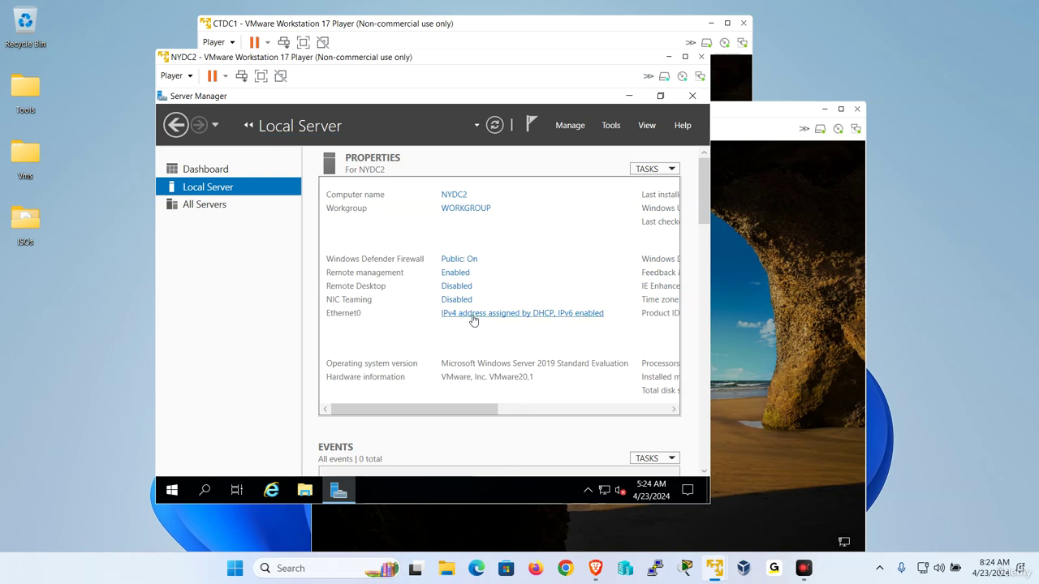
click(473, 318)
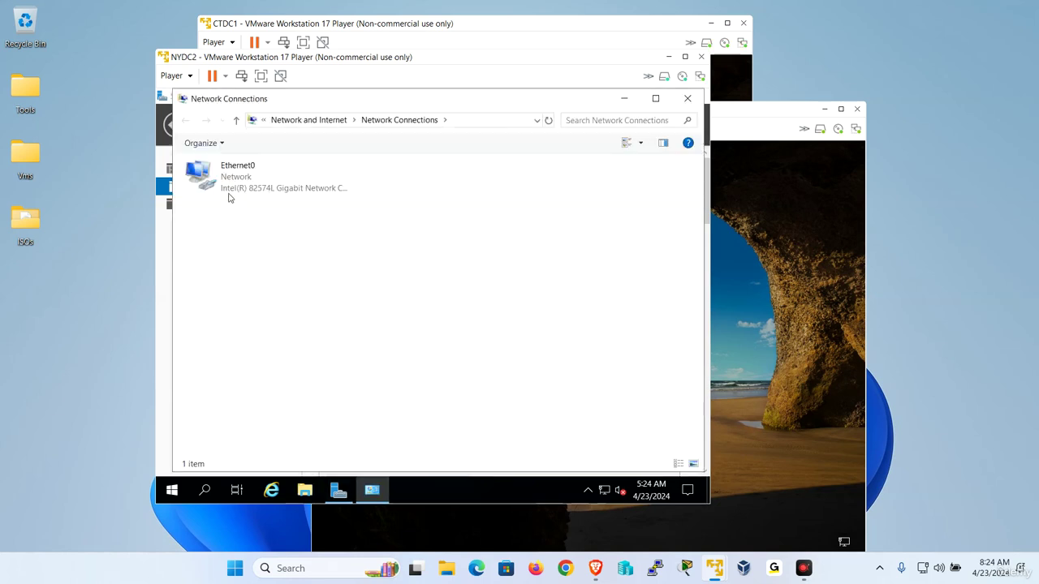
right_click(228, 197)
click(270, 207)
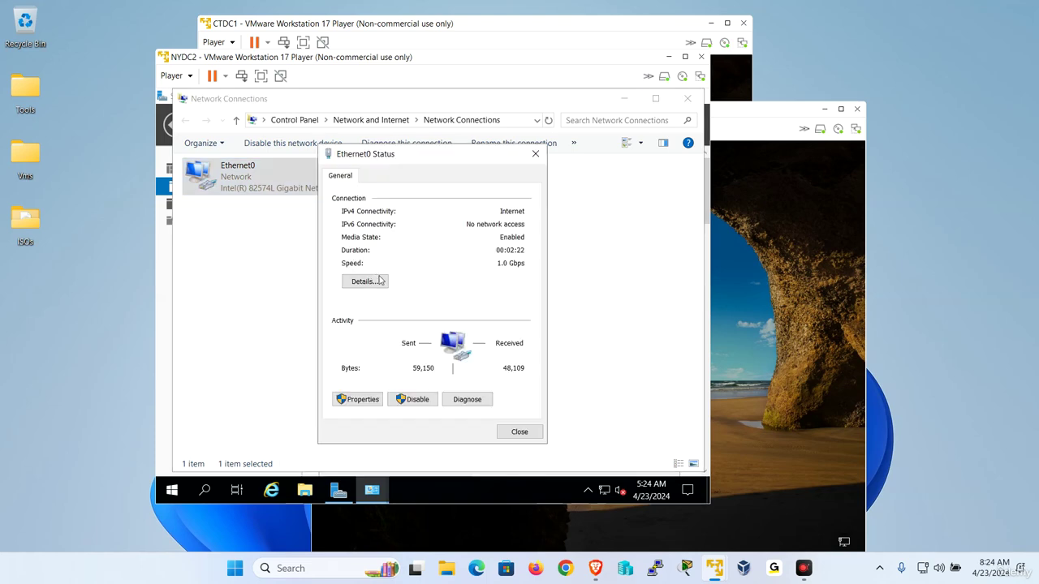
click(364, 281)
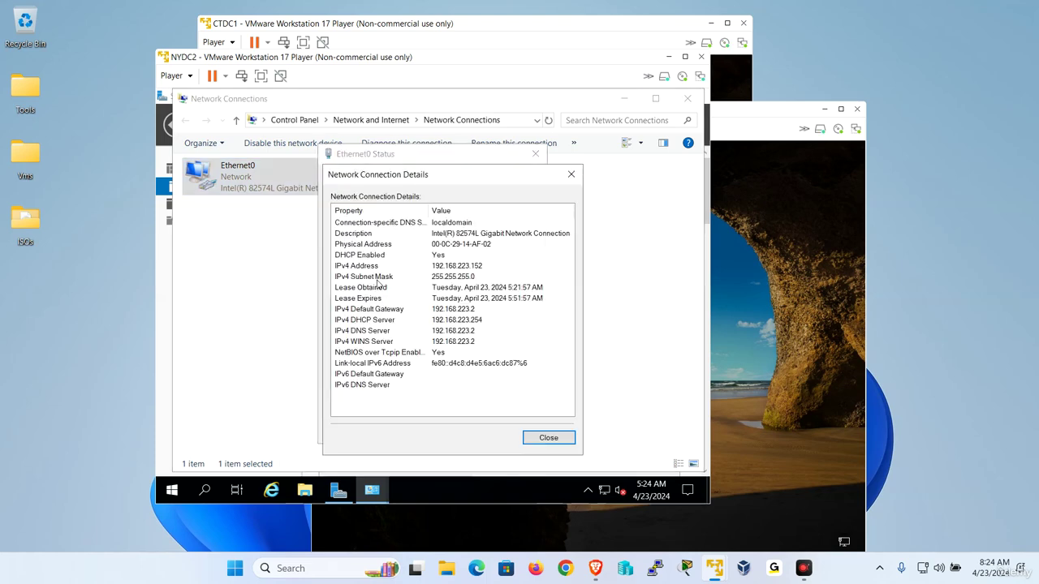
click(549, 438)
- Disable IPv6 and set static IPv4 192.168.223.152, mask 255.255.255.0, gateway 192.168.223.2, DNS 192.168.223.151
click(357, 399)
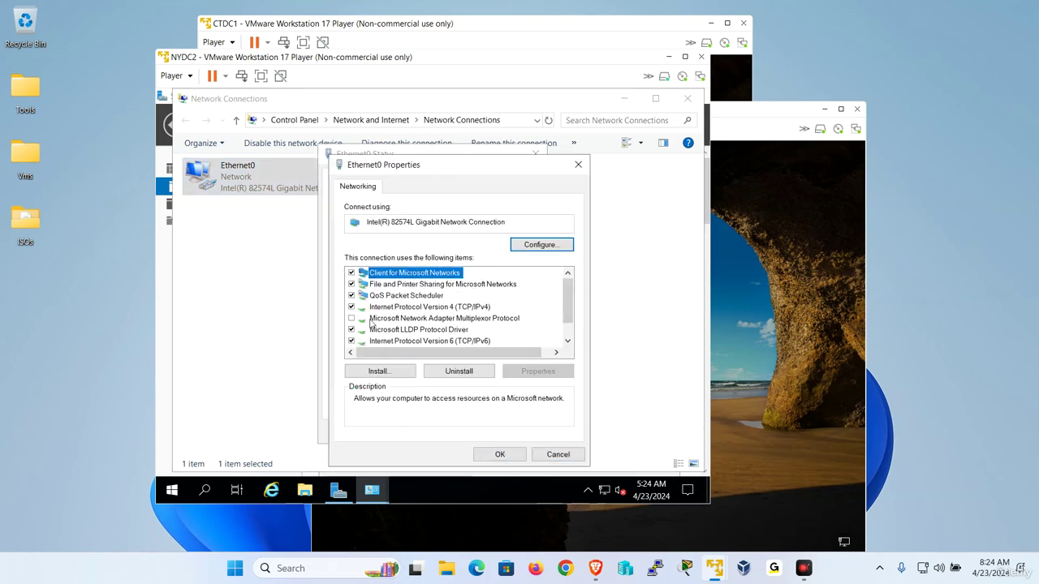
click(353, 342)
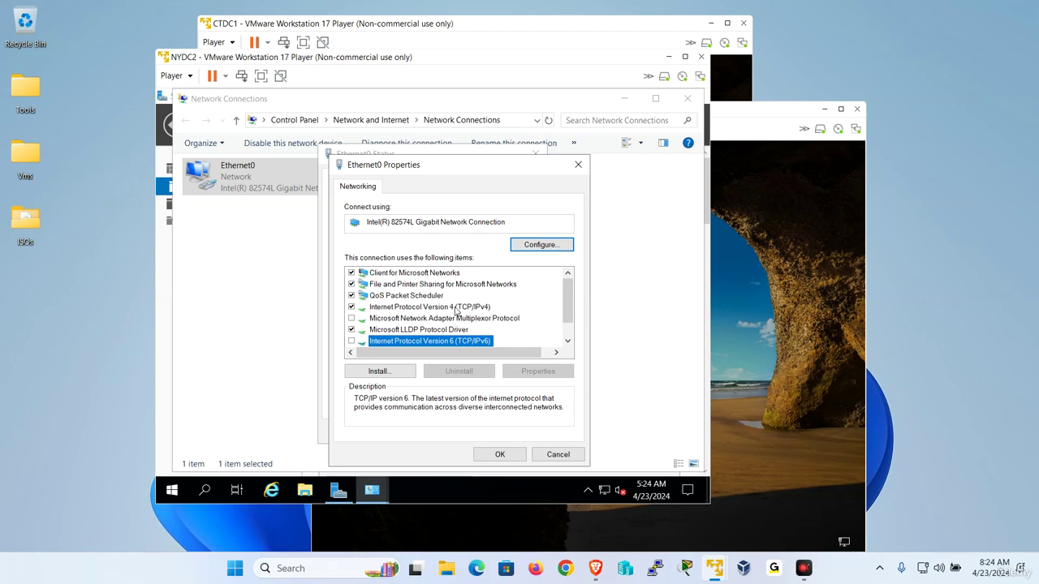
double_click(456, 308)
click(406, 273)
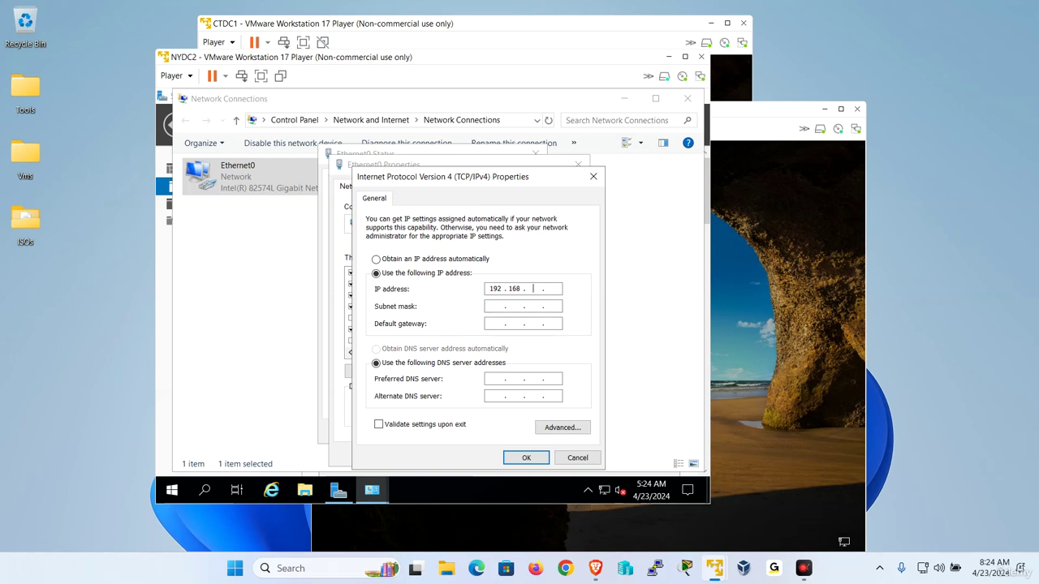
text(192 . 168 . 223 . 152)
key(Tab)
text(192 . 1)
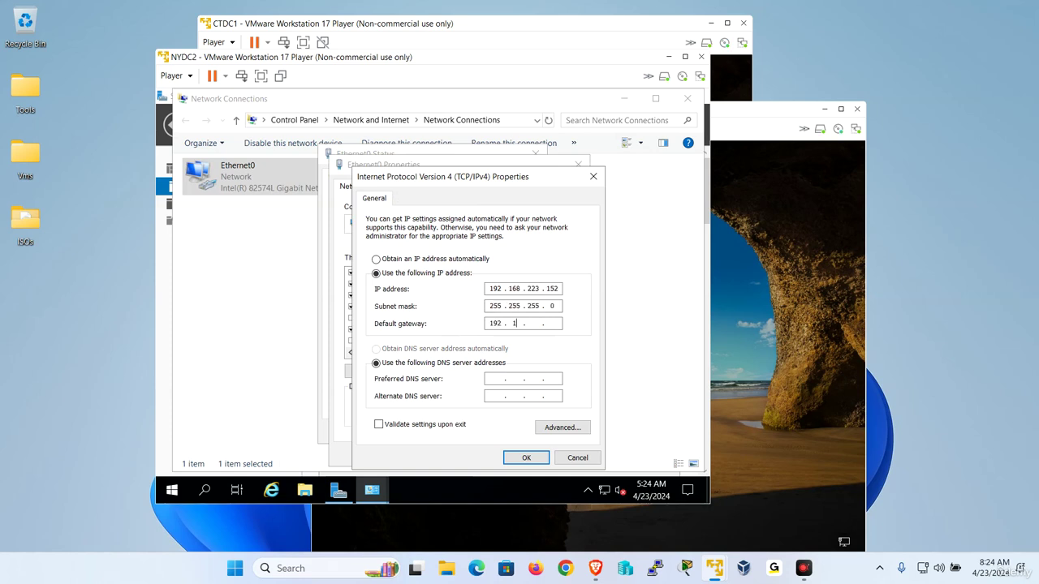
text(68 . 2)
key(Tab)
key(Tab)
click(534, 456)
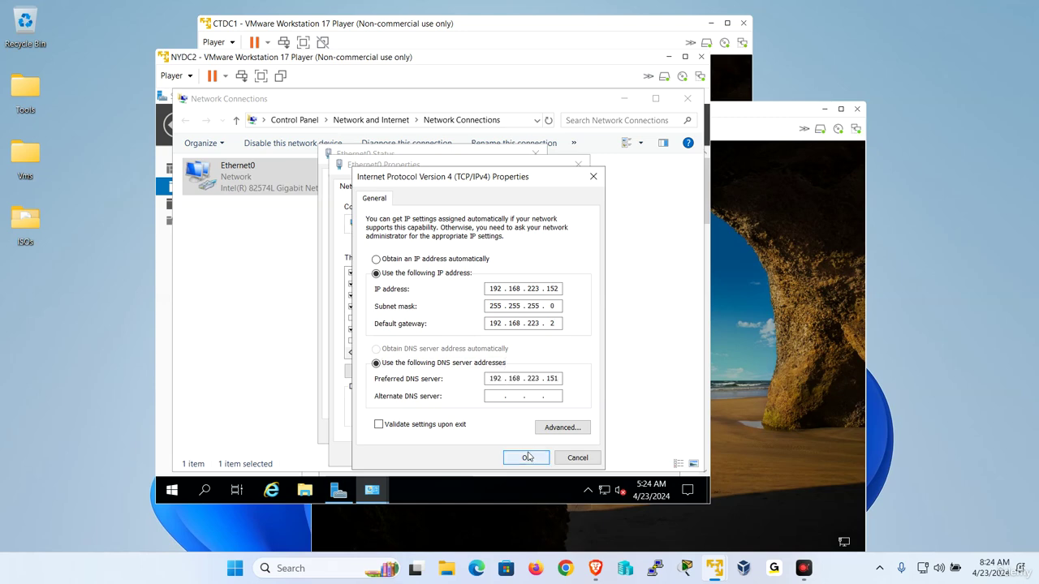
click(504, 455)
click(519, 432)
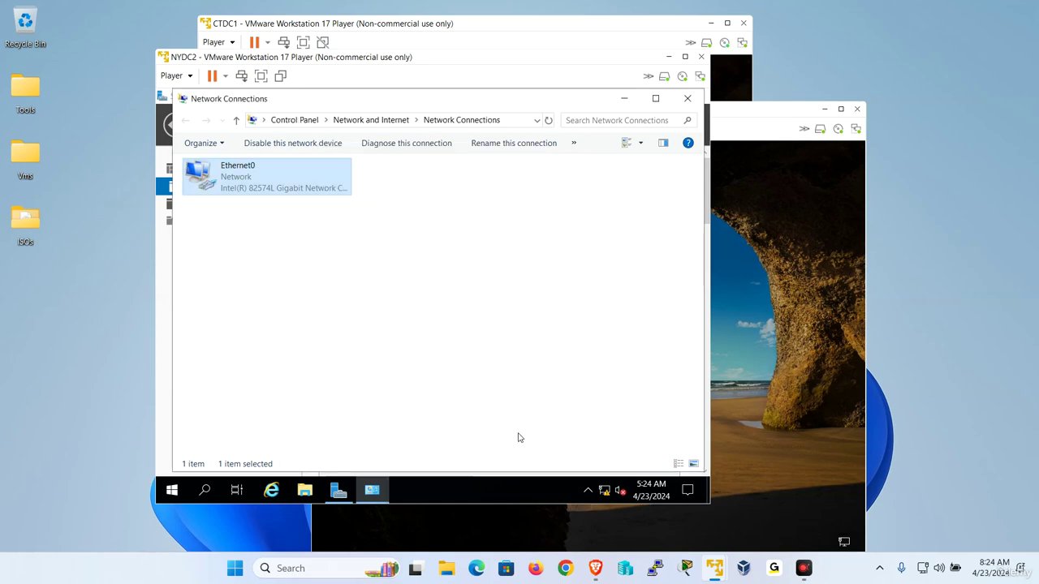
- Switch from NYDC2 to CTDC1 and sign in as Administrator with the account password
click(664, 55)
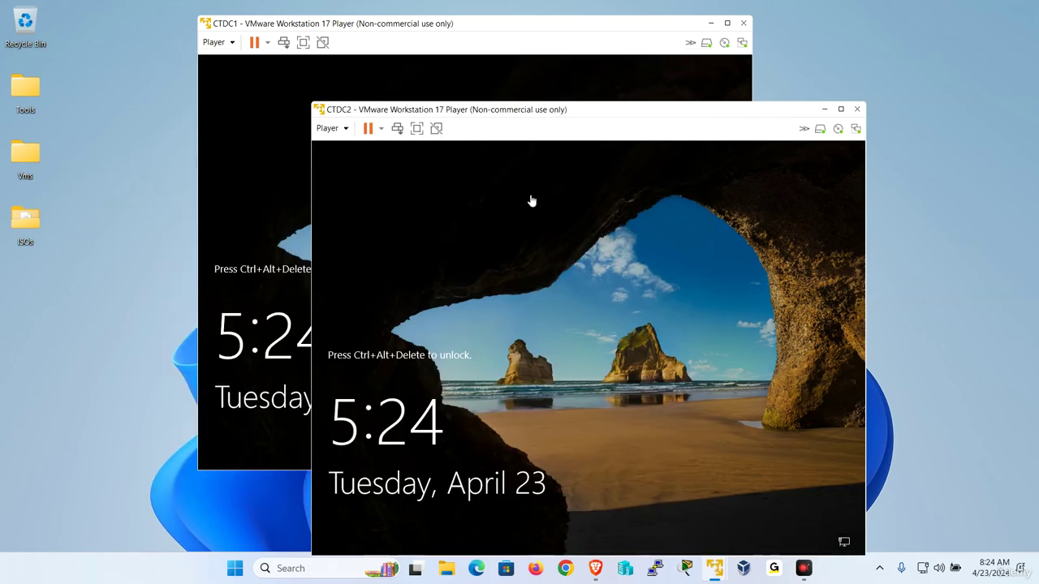
click(256, 118)
click(230, 47)
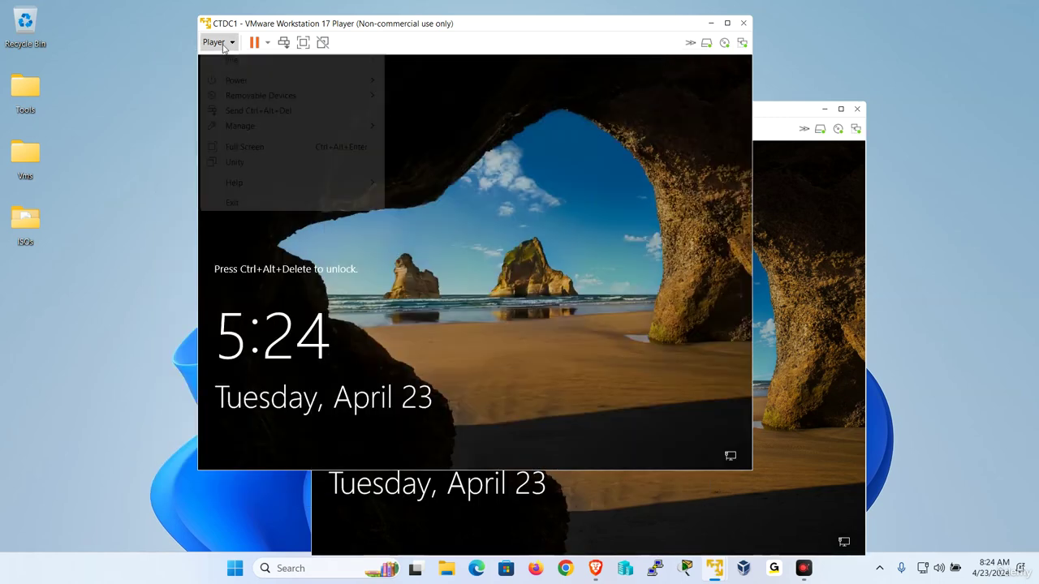
click(262, 113)
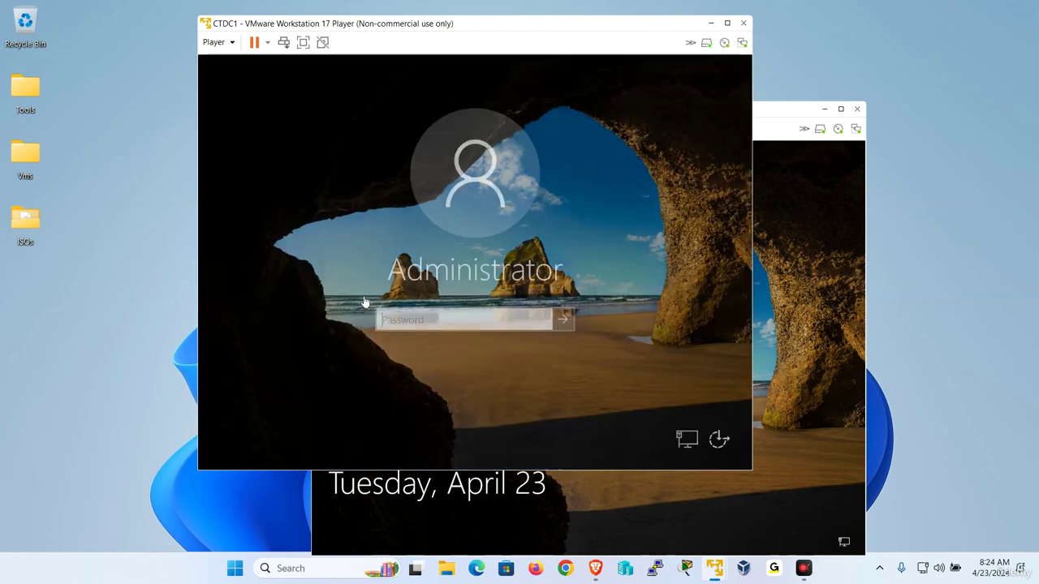
key(Caps_Lock)
text(P)
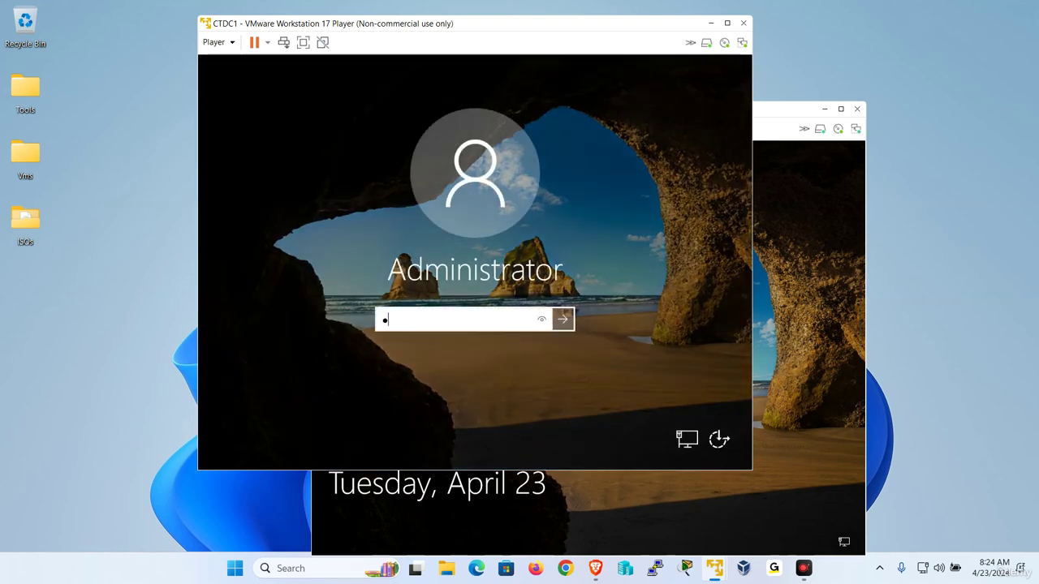
key(Return)
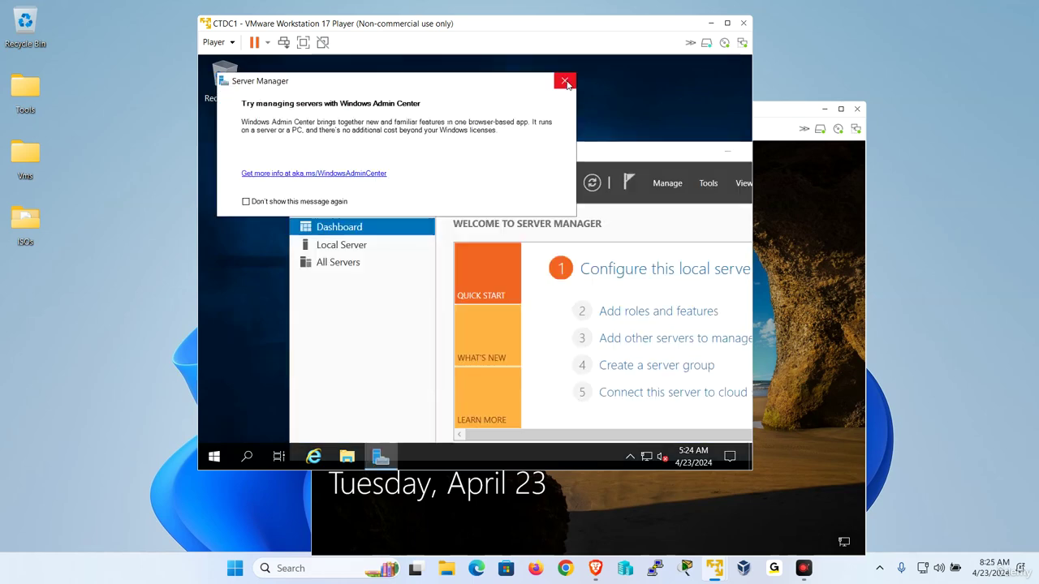
- Dismiss the Admin Center prompt, maximize Server Manager, and open Ethernet0 from Local Server
click(565, 82)
double_click(483, 153)
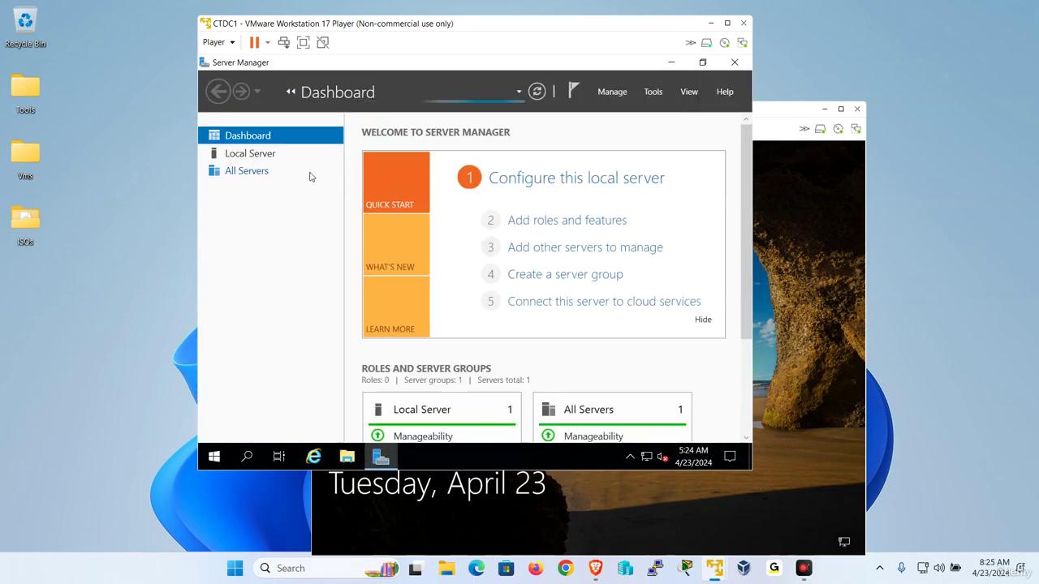
click(262, 158)
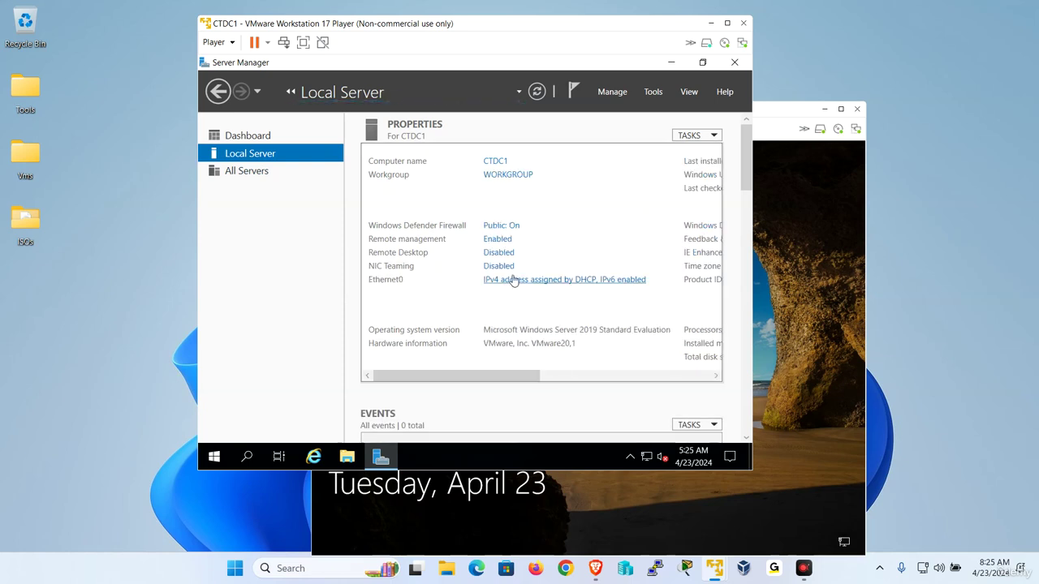
click(513, 280)
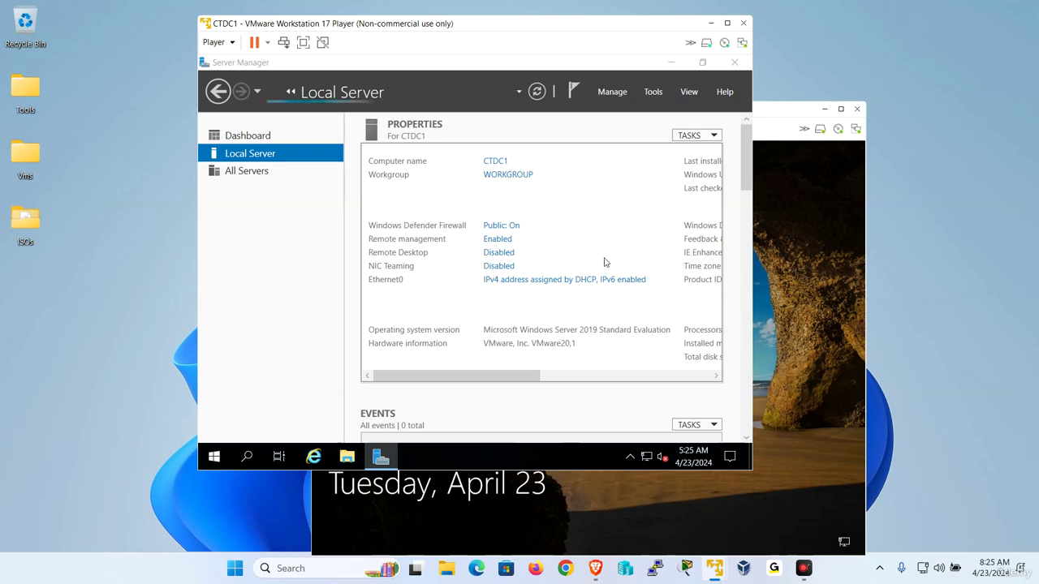
- Open CTDC1's Ethernet0 status and review its current address details
click(288, 152)
right_click(288, 153)
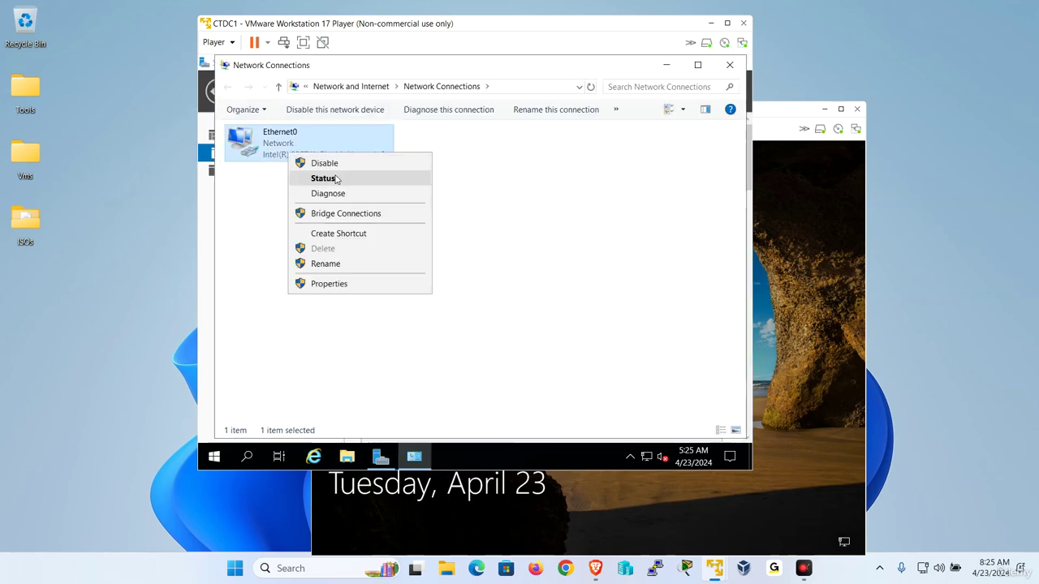
click(411, 252)
click(408, 248)
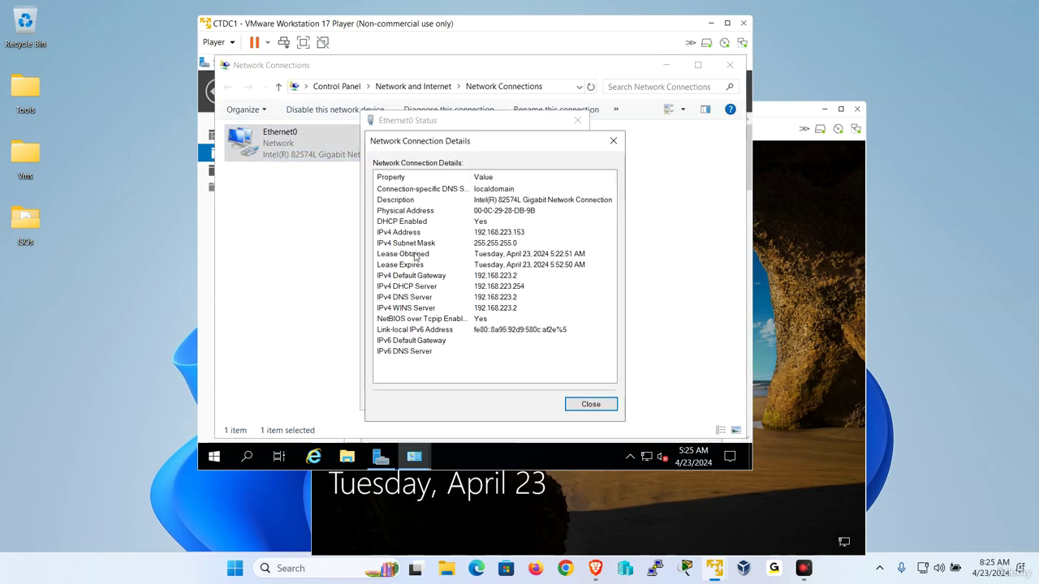
click(586, 406)
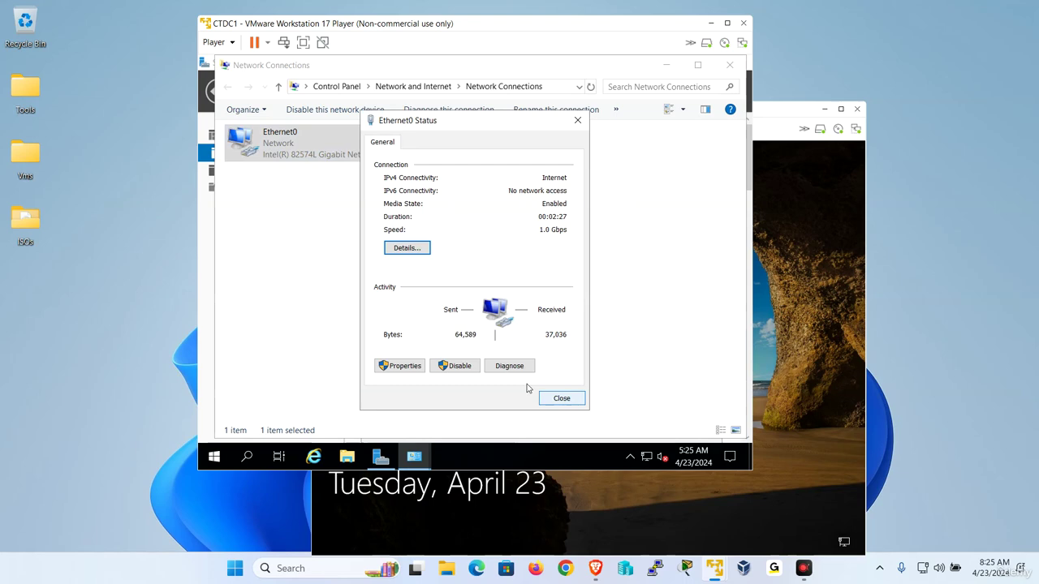
- Set static IPv4 192.168.223.153 with mask 255.255.255.0 and gateway 192.168.223.2, then save
click(401, 366)
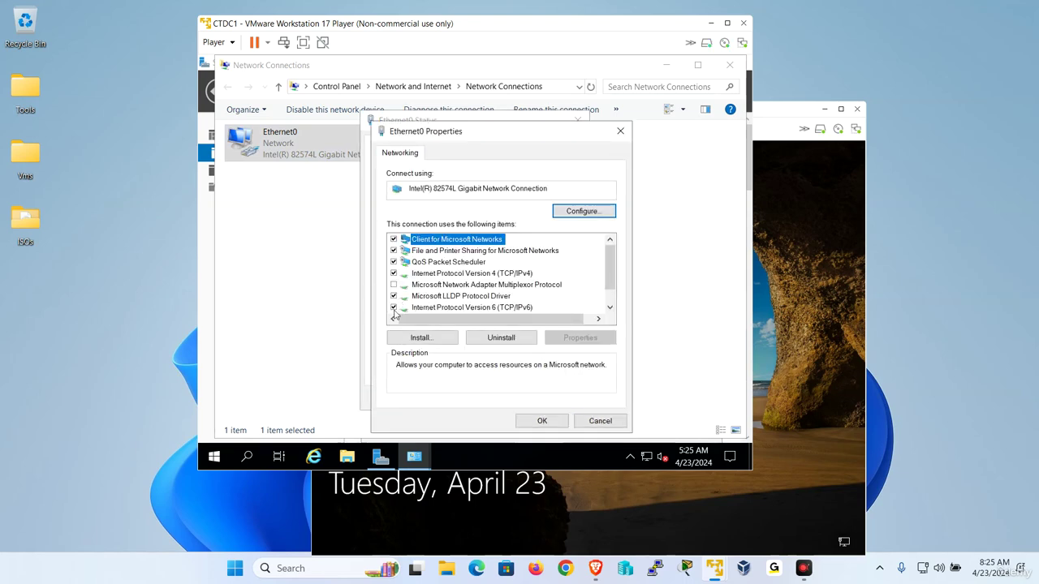
click(414, 307)
double_click(497, 279)
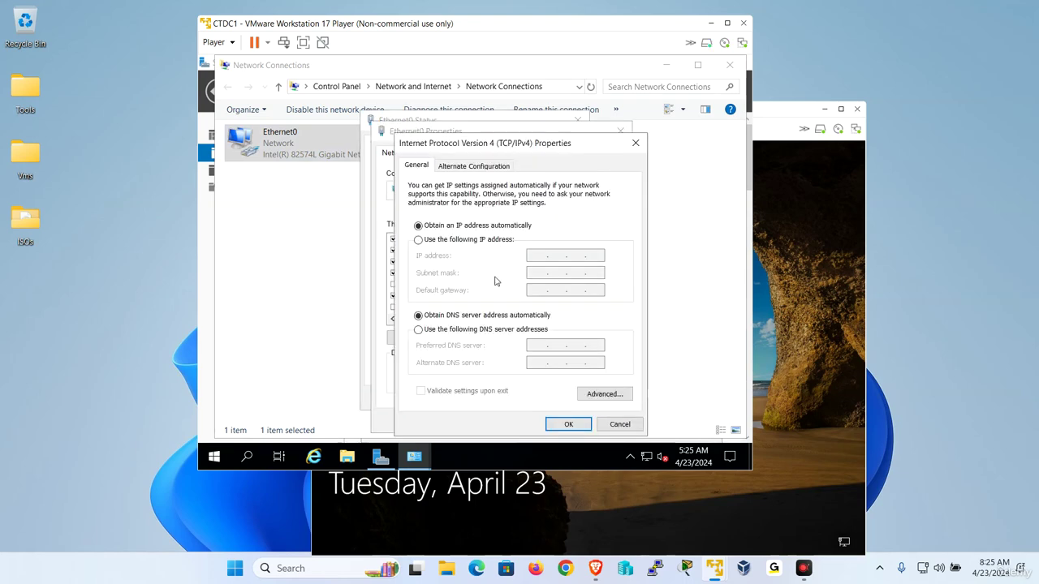
click(439, 241)
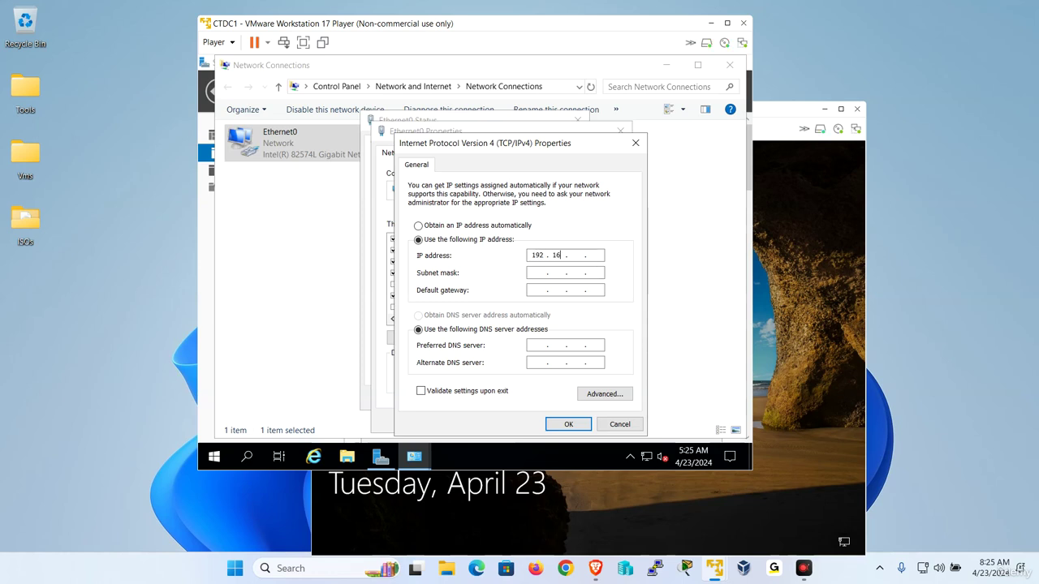
text(192 . 168 . 223 . 153)
key(Tab)
key(Tab)
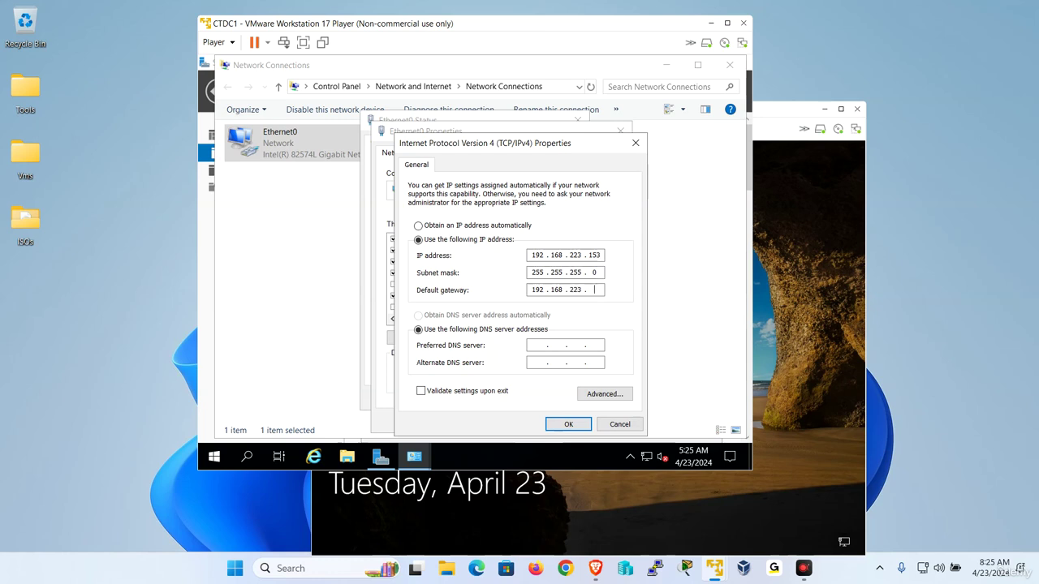
key(Tab)
key(Tab)
click(569, 423)
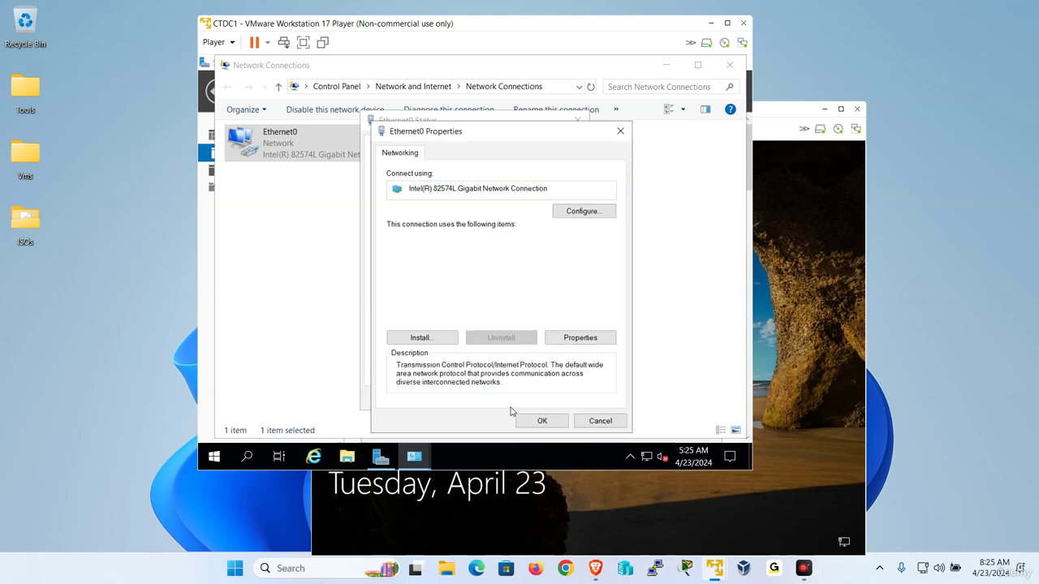
click(533, 421)
click(561, 398)
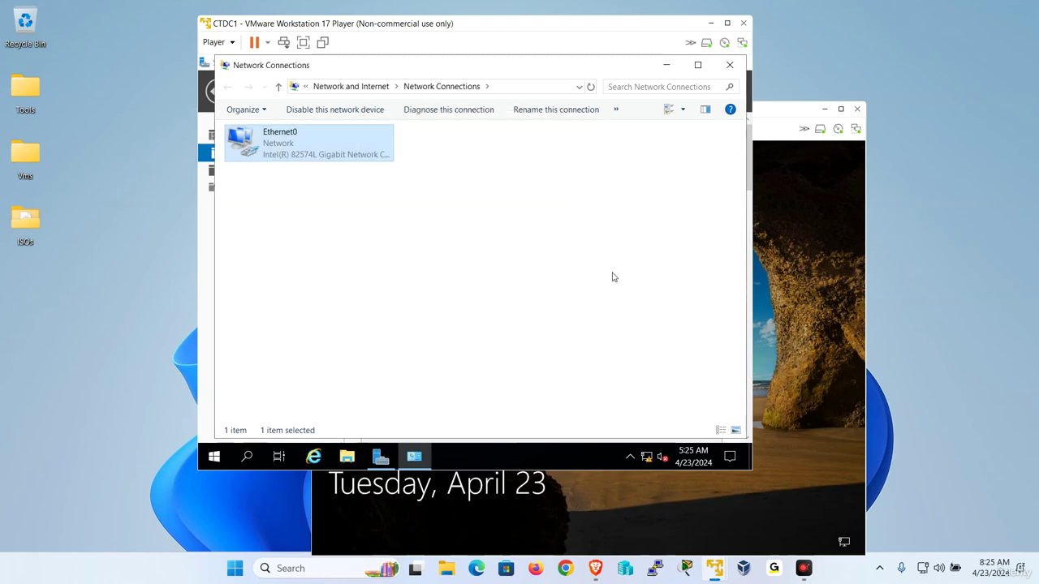
- Bring CTDC2 forward and sign in as Administrator via Send Ctrl+Alt+Del
click(817, 289)
click(329, 129)
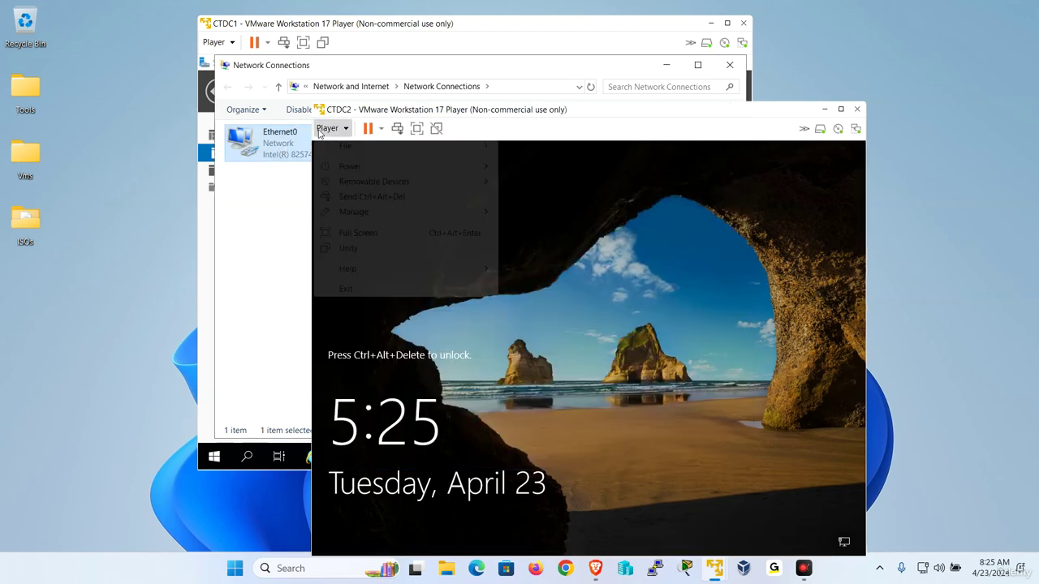
click(375, 196)
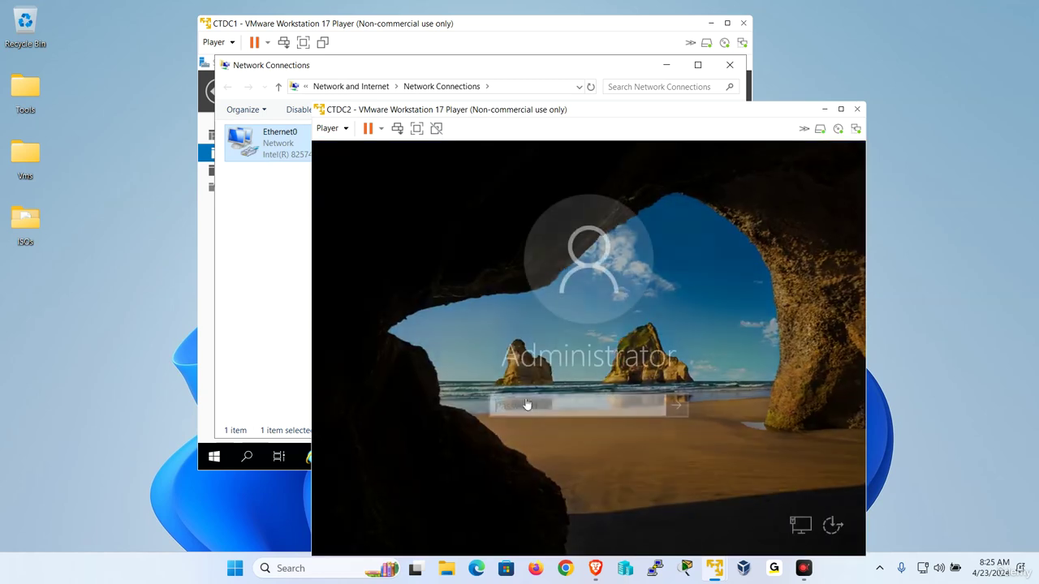
text(P)
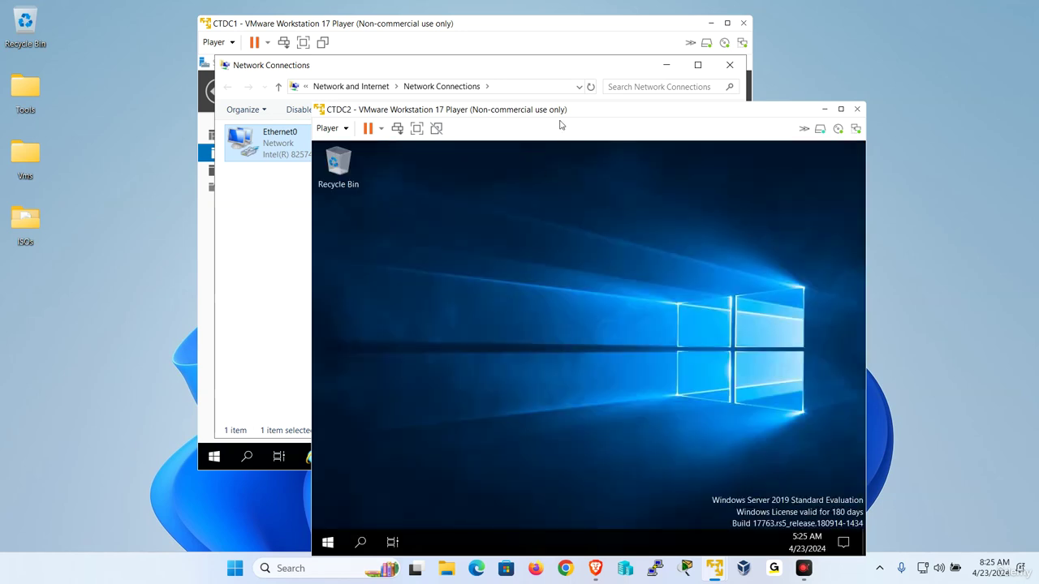
drag(562, 120, 521, 73)
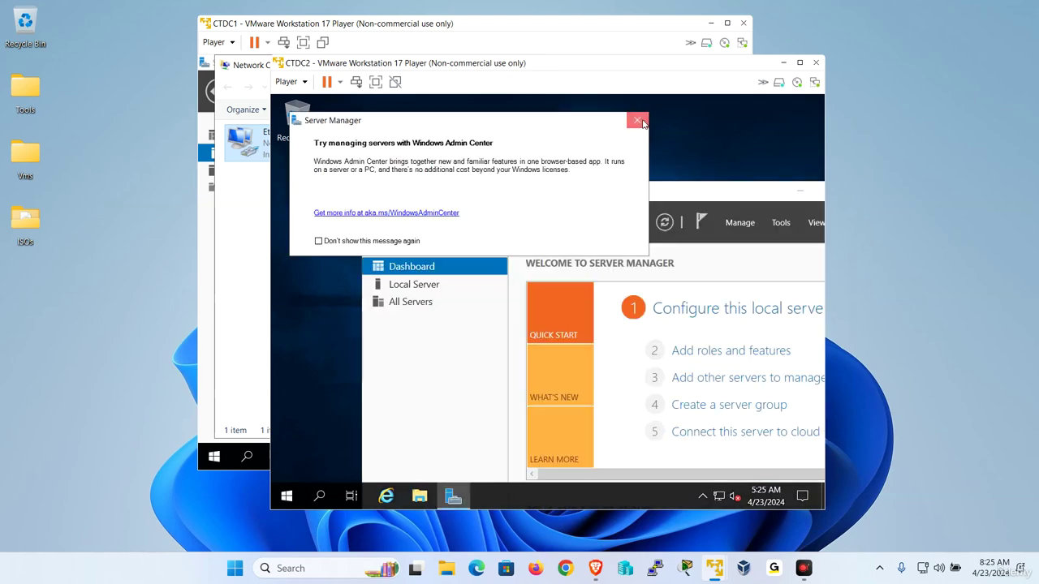
- Dismiss the Admin Center notice, maximize Server Manager and open Ethernet0 from Local Server
click(642, 118)
click(442, 283)
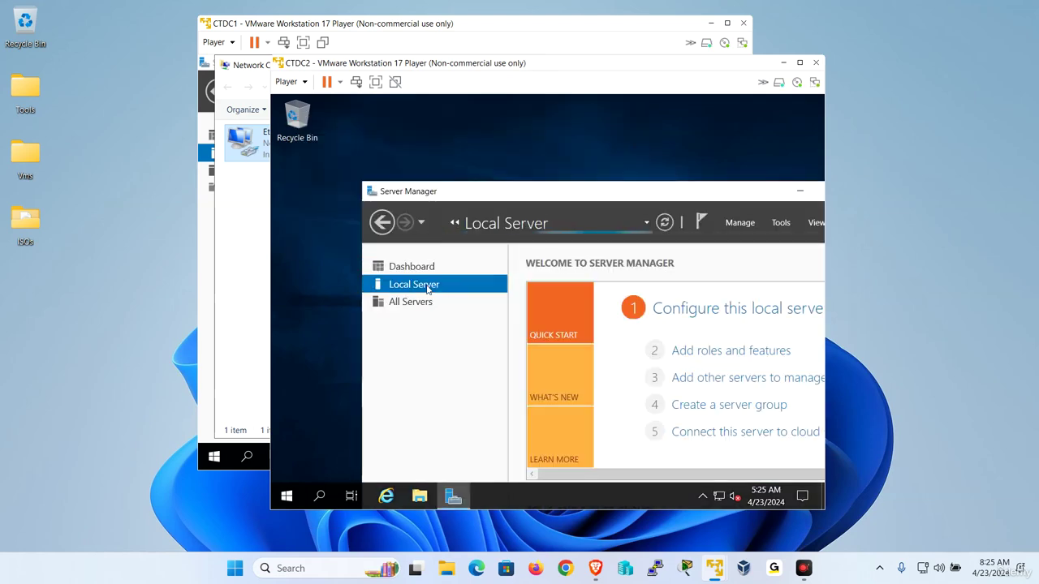
double_click(497, 190)
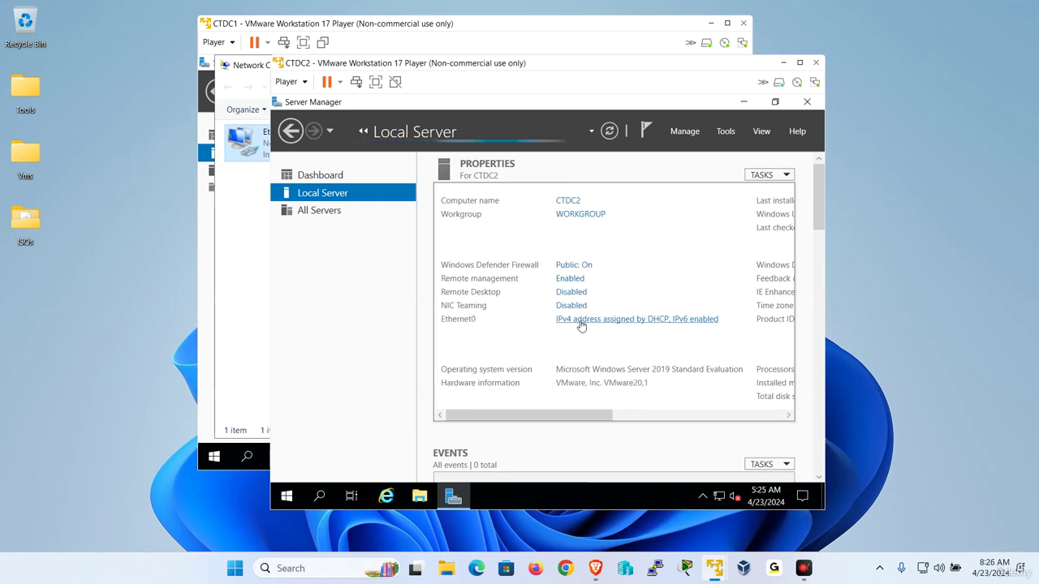
click(581, 321)
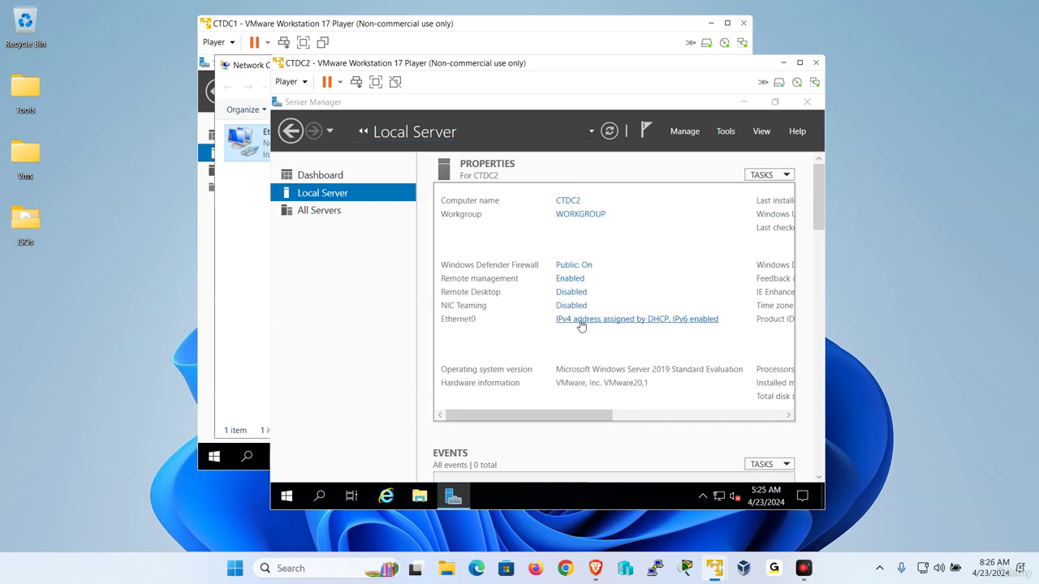
- Open CTDC2's Ethernet0 status and review its current address details
right_click(353, 182)
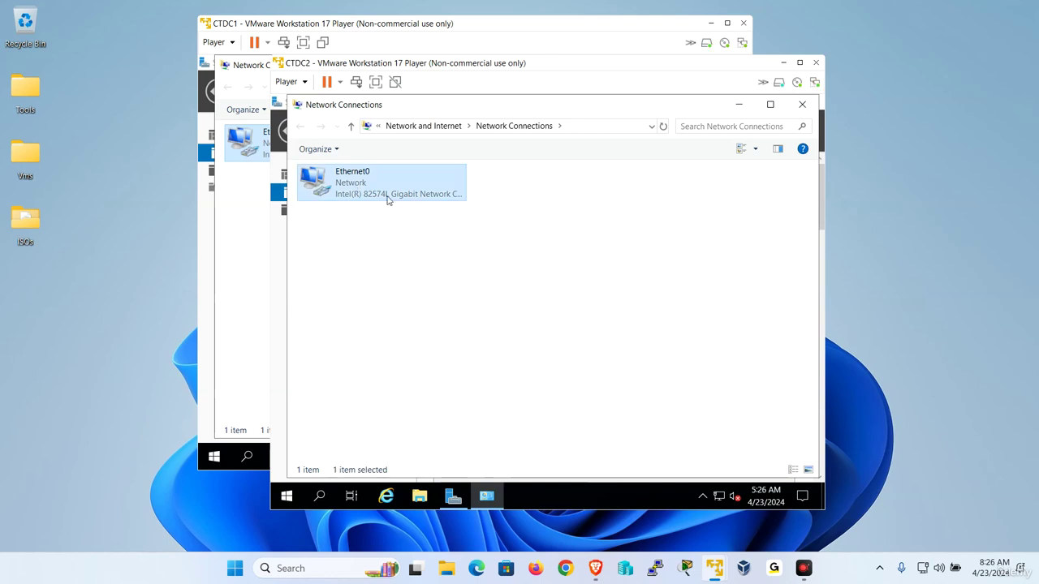
click(393, 208)
click(477, 287)
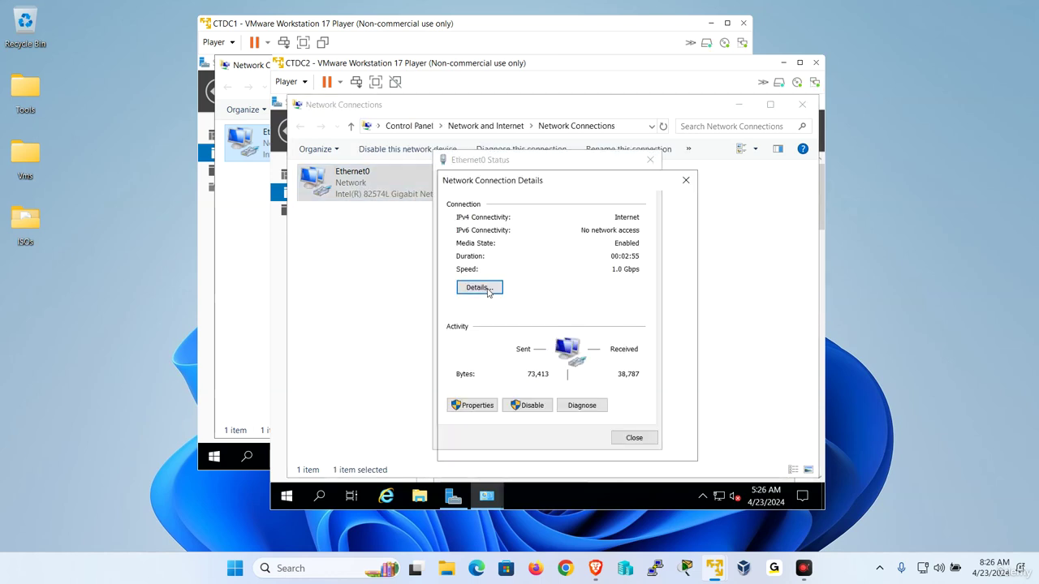
click(670, 447)
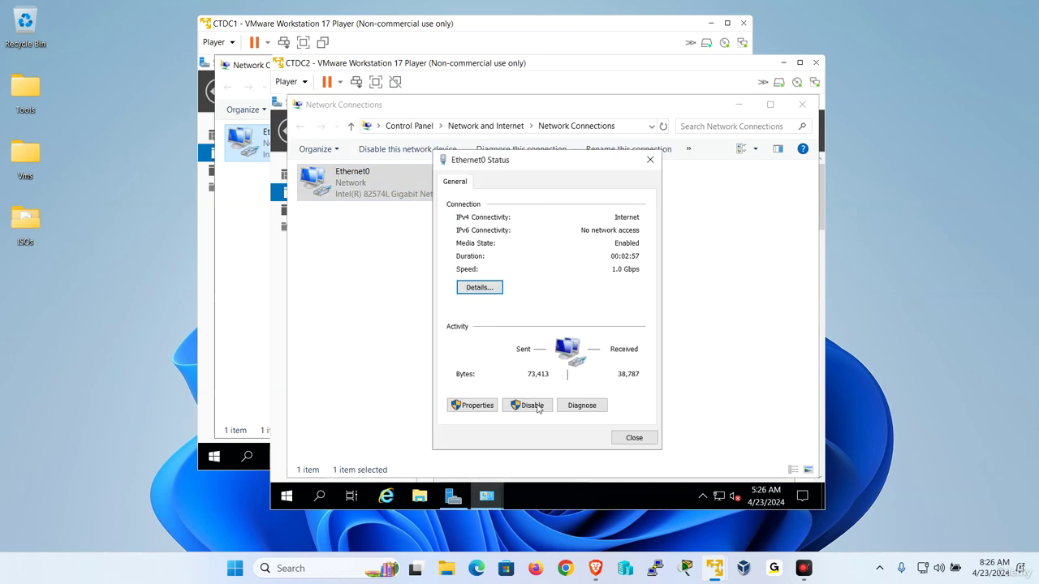
- Set static IPv4 192.168.223.154, mask 255.255.255.0, gateway 192.168.223.2, DNS 192.168.223.151
click(472, 406)
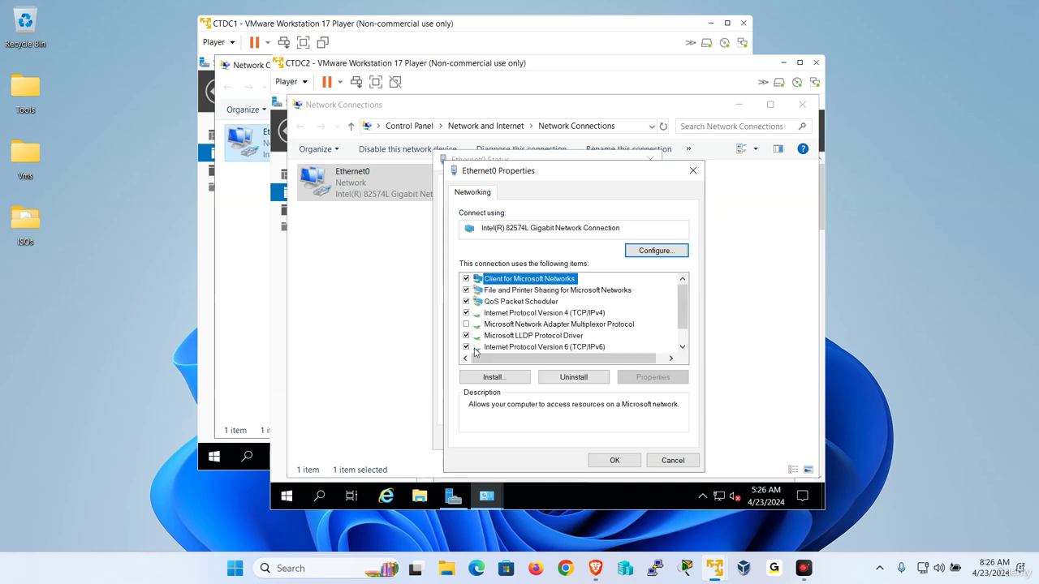
click(472, 347)
double_click(585, 317)
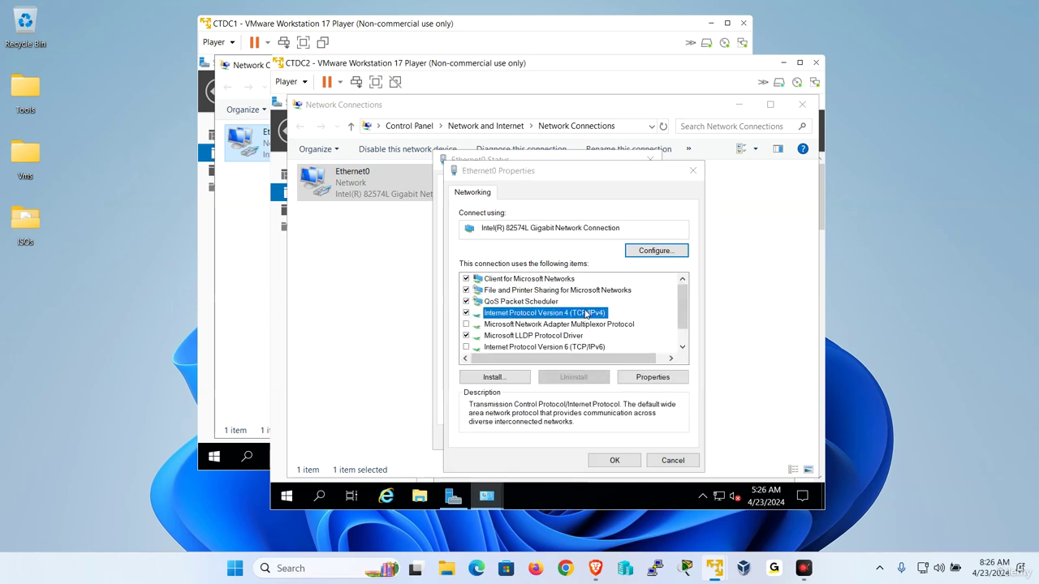
click(528, 279)
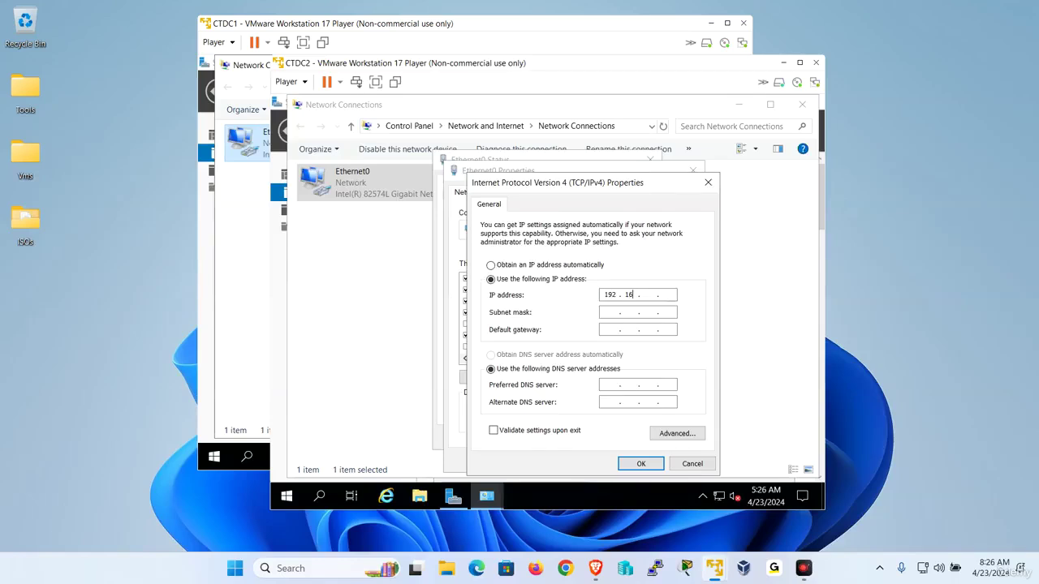
text(4)
key(Tab)
key(Tab)
text(192 . 168 . 223 . 2)
key(Tab)
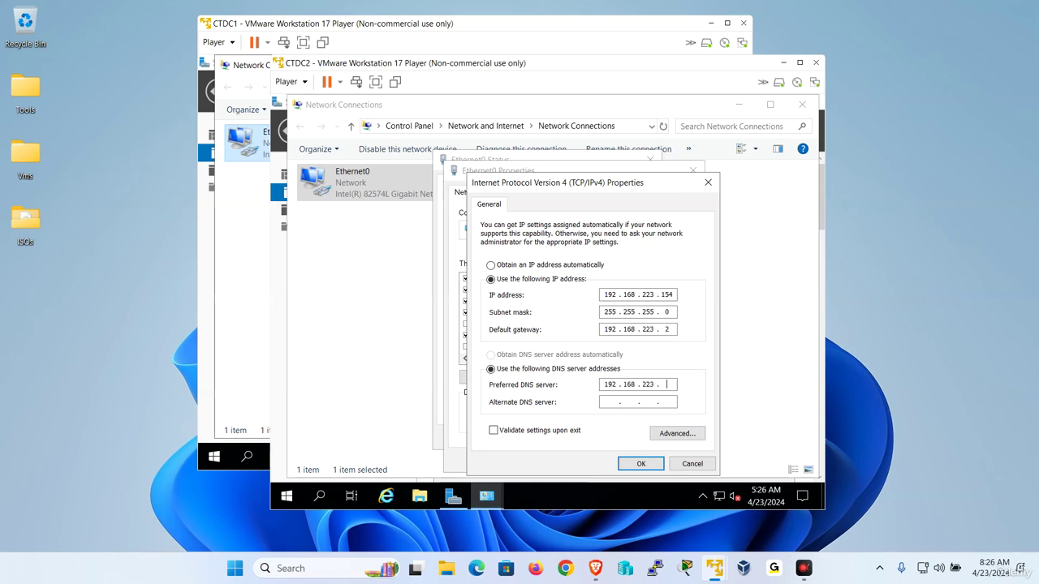
click(641, 464)
- Close the adapter properties, Ethernet0 status and Network Connections windows
click(625, 461)
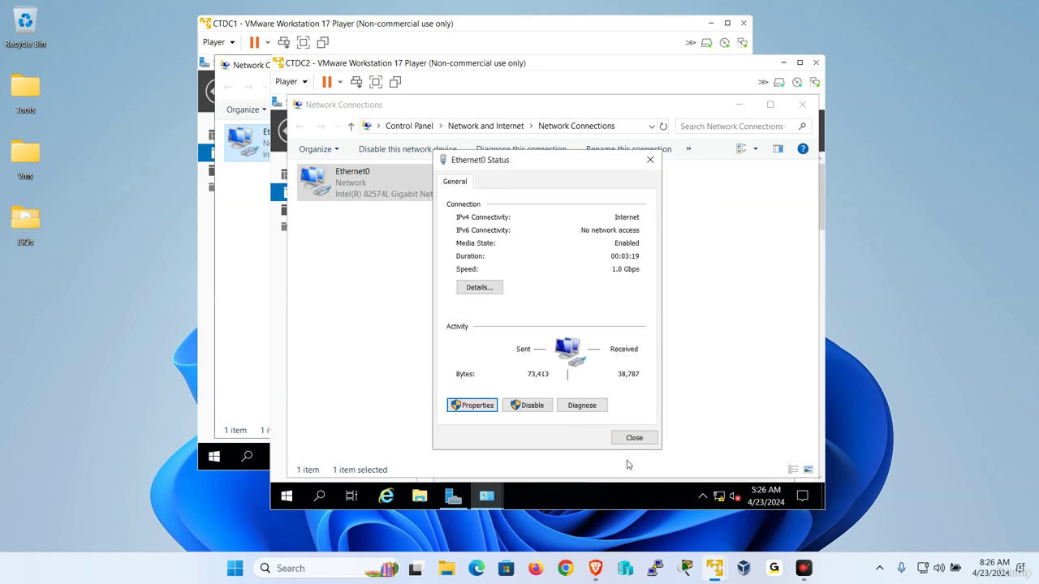
click(638, 439)
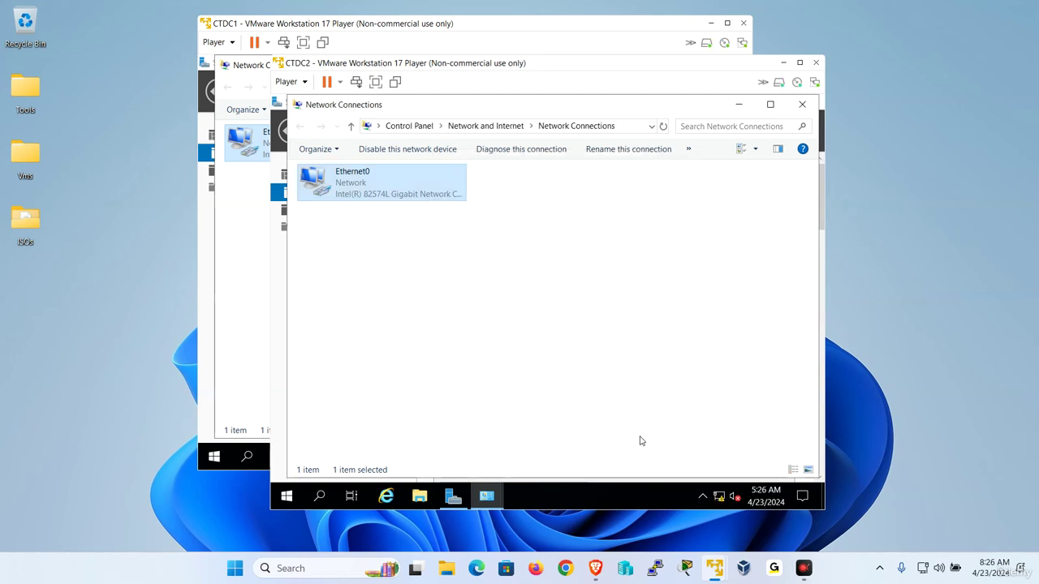
click(802, 108)
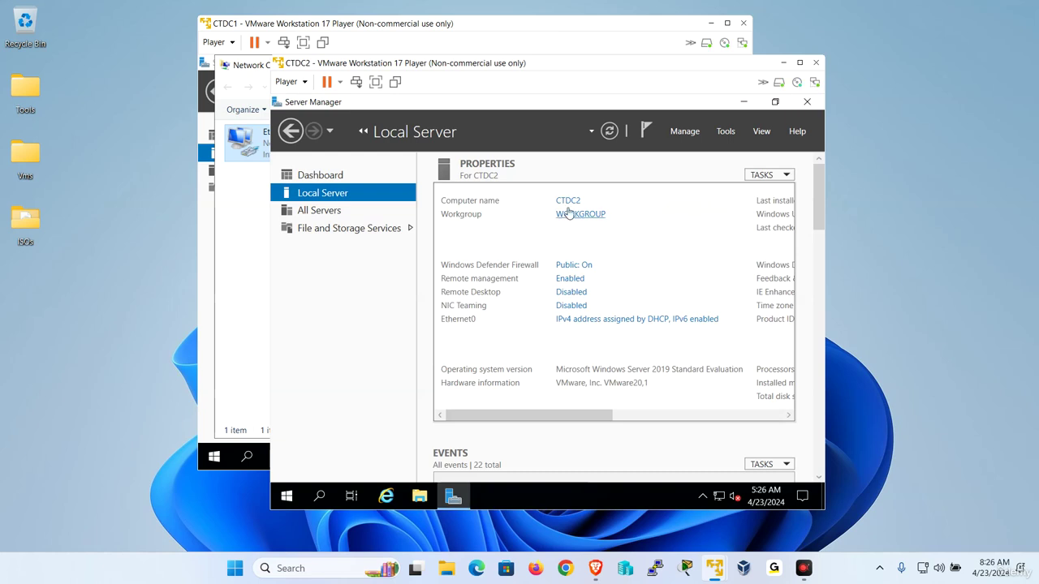